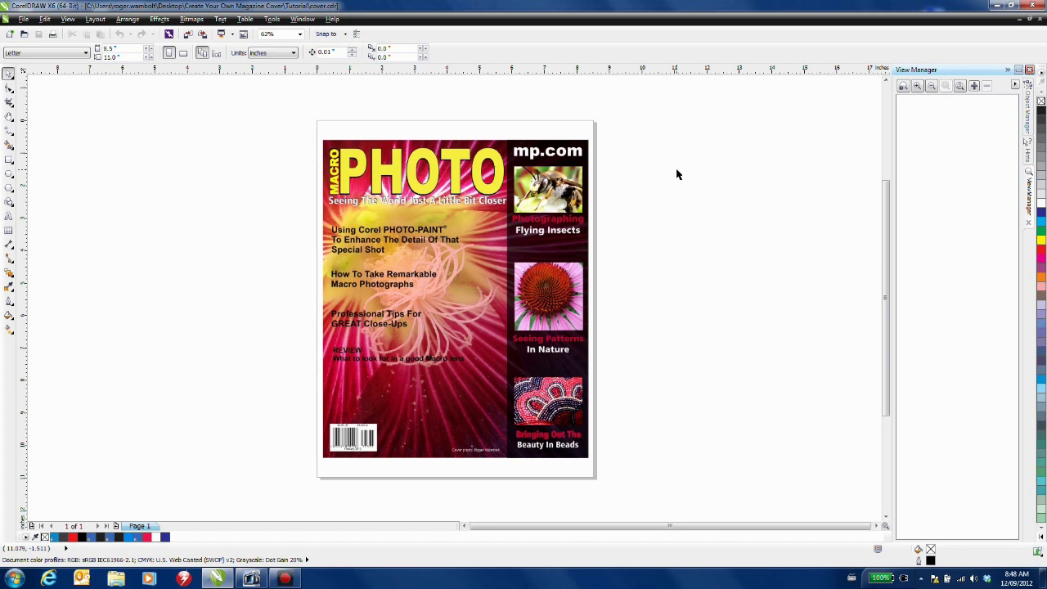
Create a new Letter-size document and import the beaded texture from the Textures folder.
key(ctrl+n)
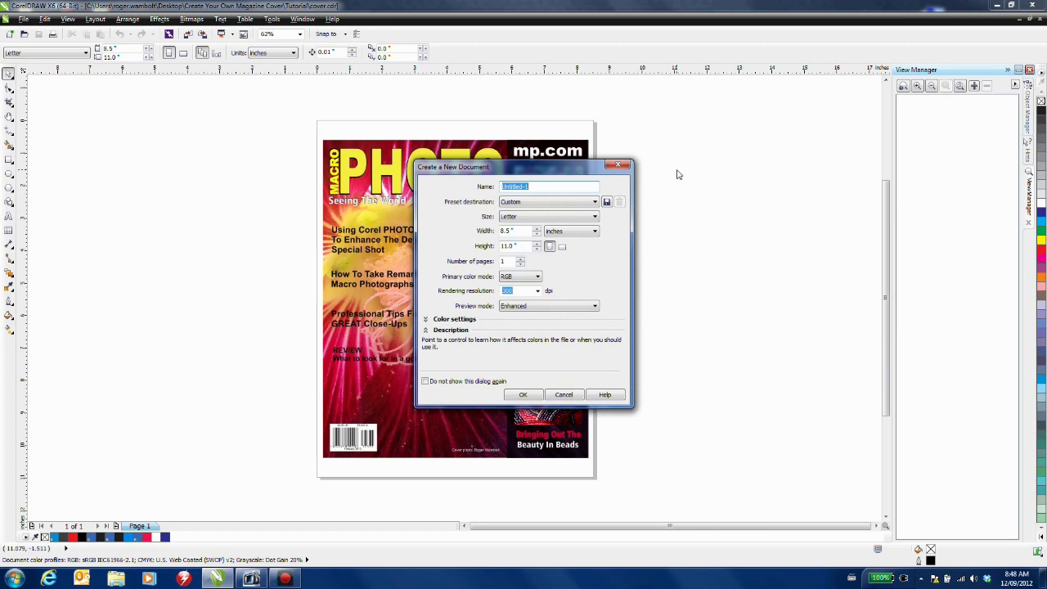
key(Return)
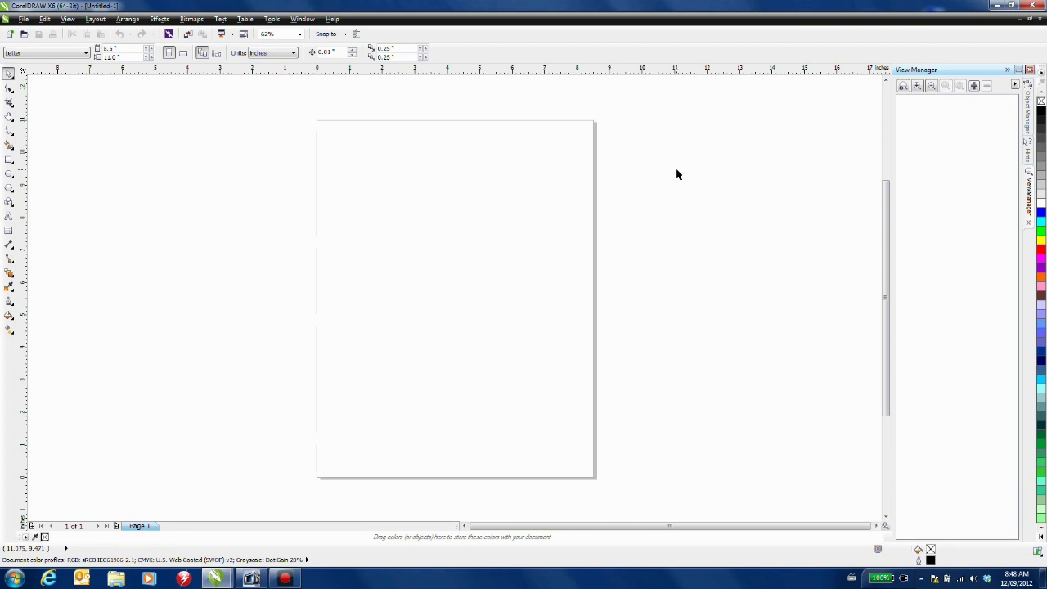
key(ctrl+i)
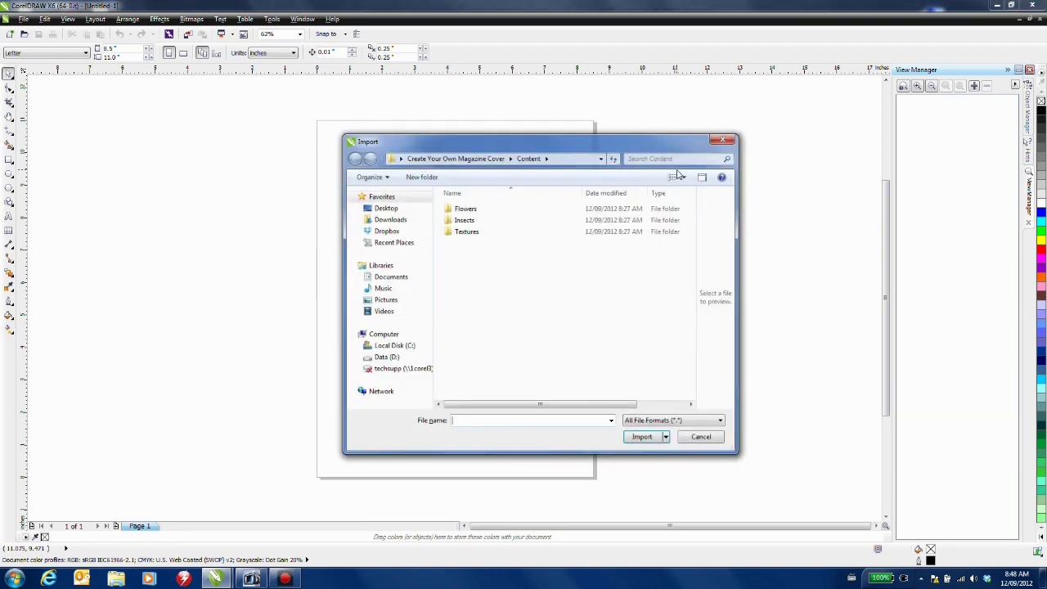
click(467, 233)
double_click(468, 233)
click(661, 285)
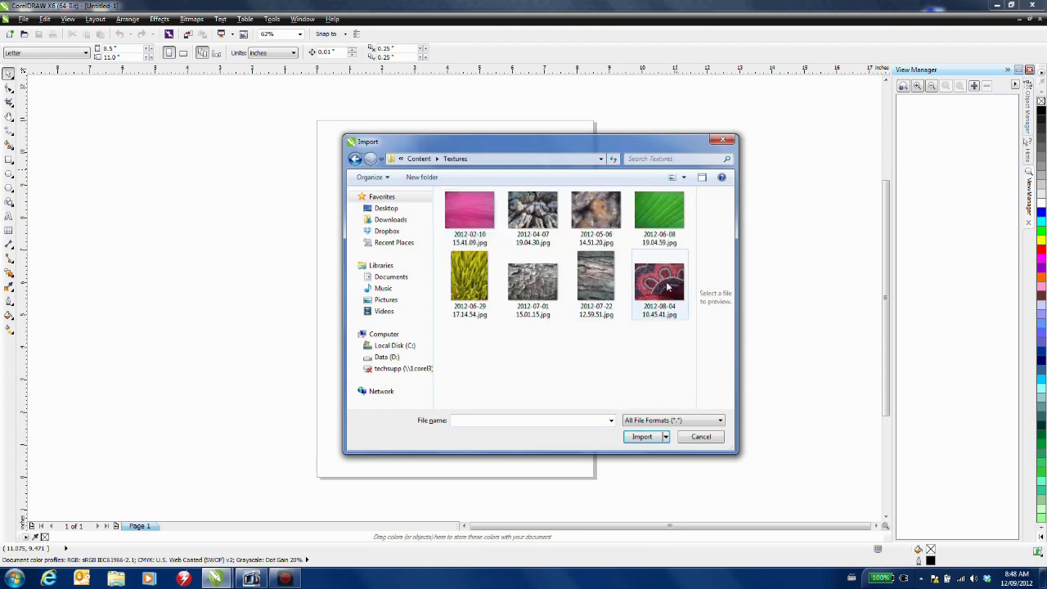
drag(669, 288, 212, 252)
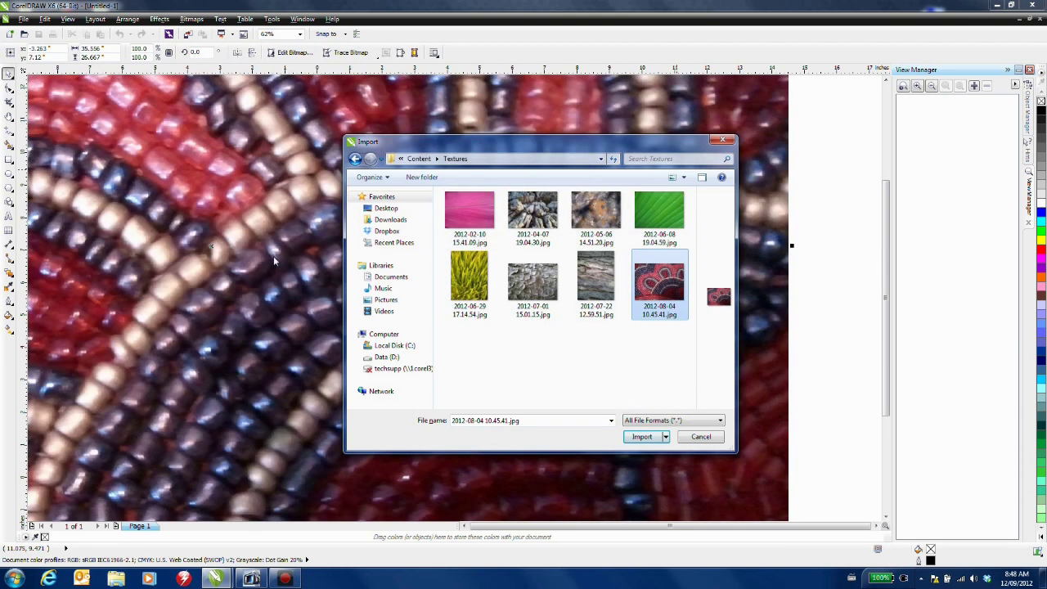
Choose the bee close-up from Insects, then the red flower photo 2012-08-04 11.01.22.jpg from Flowers.
click(418, 159)
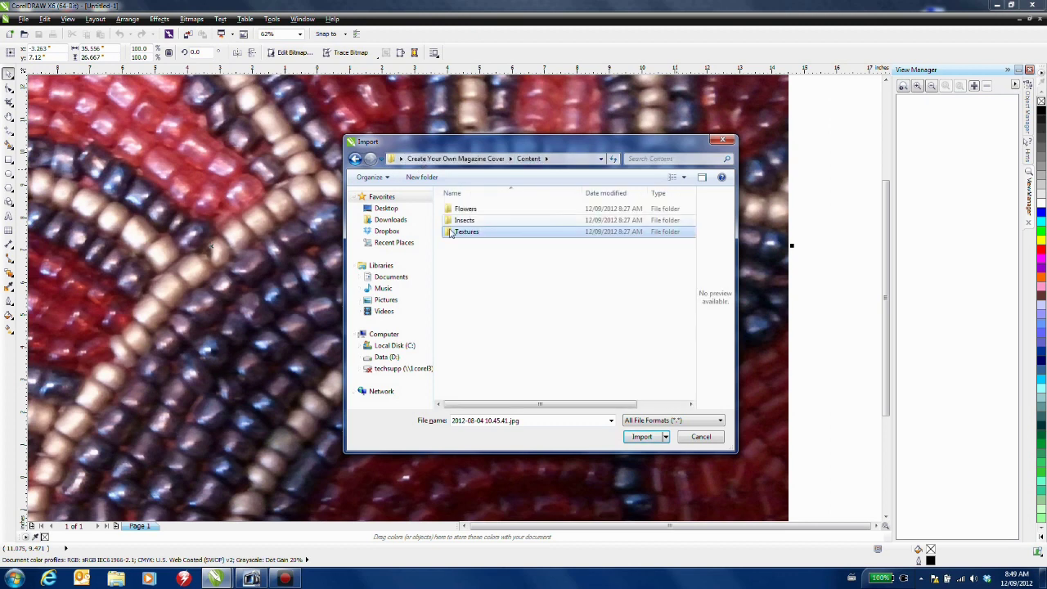
double_click(463, 221)
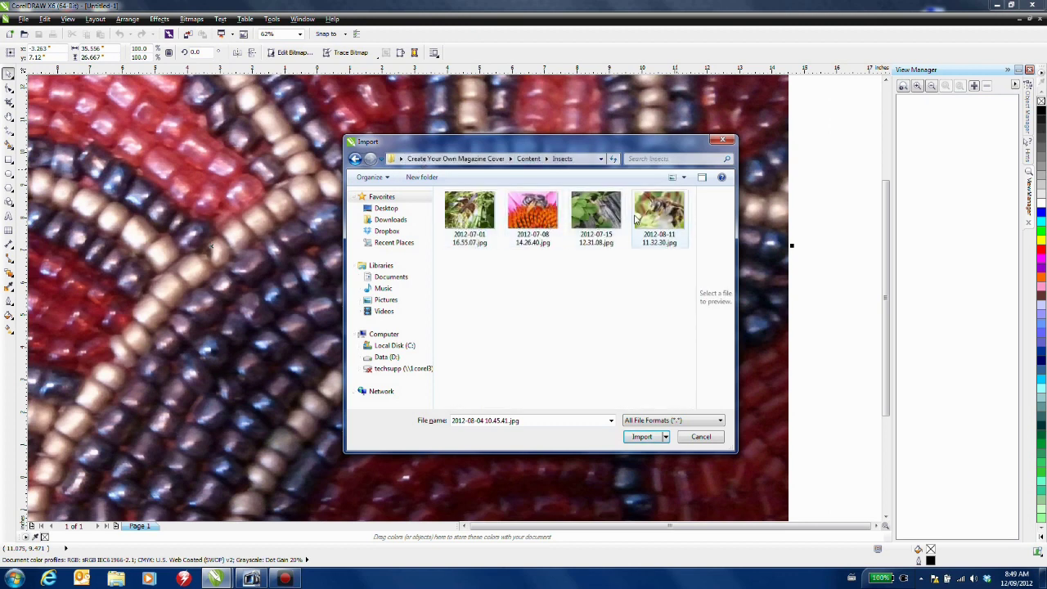
click(662, 214)
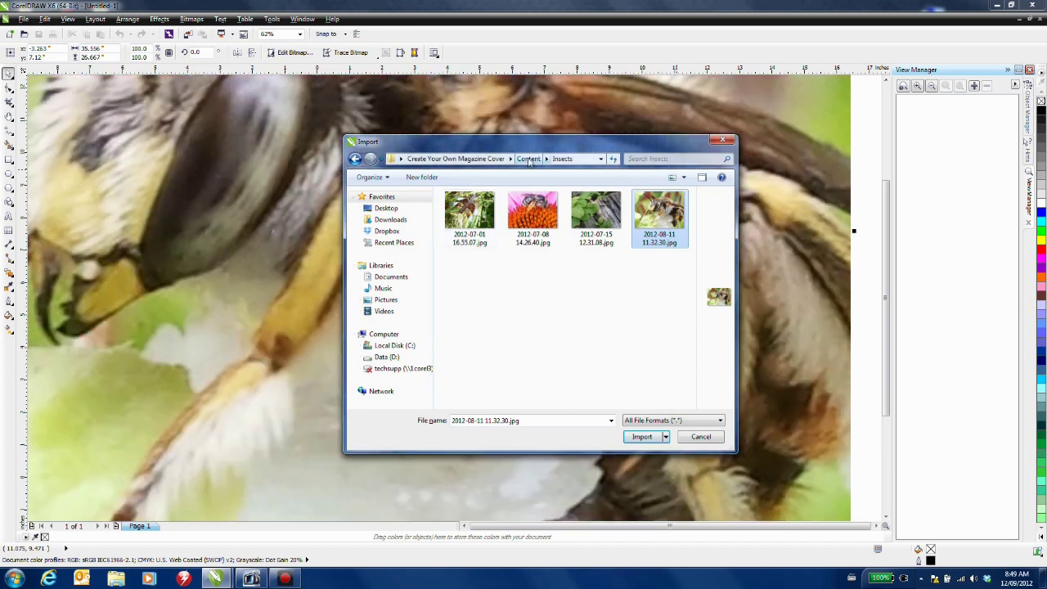
click(529, 159)
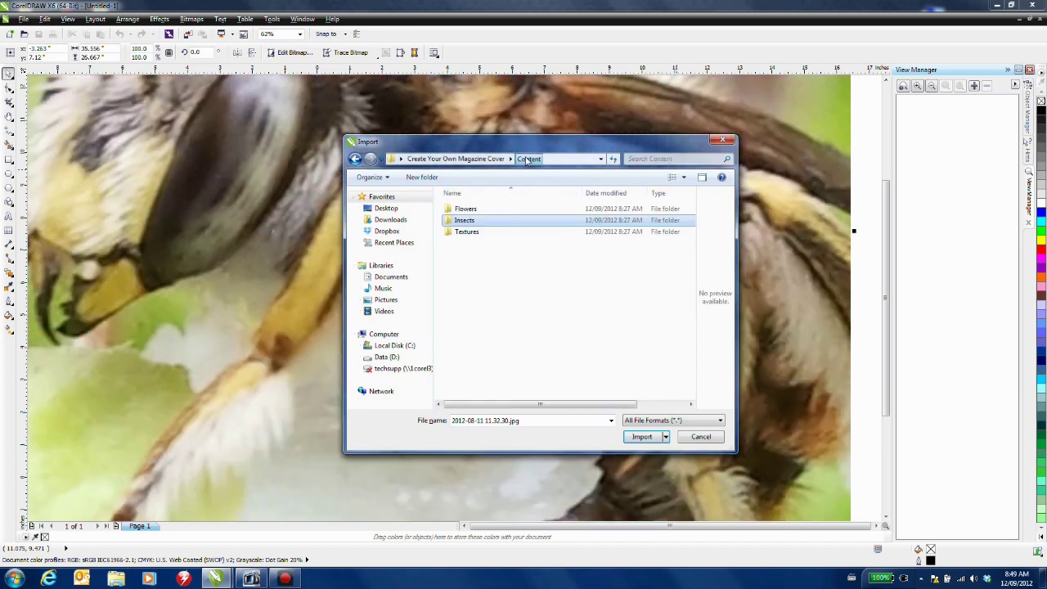
double_click(465, 209)
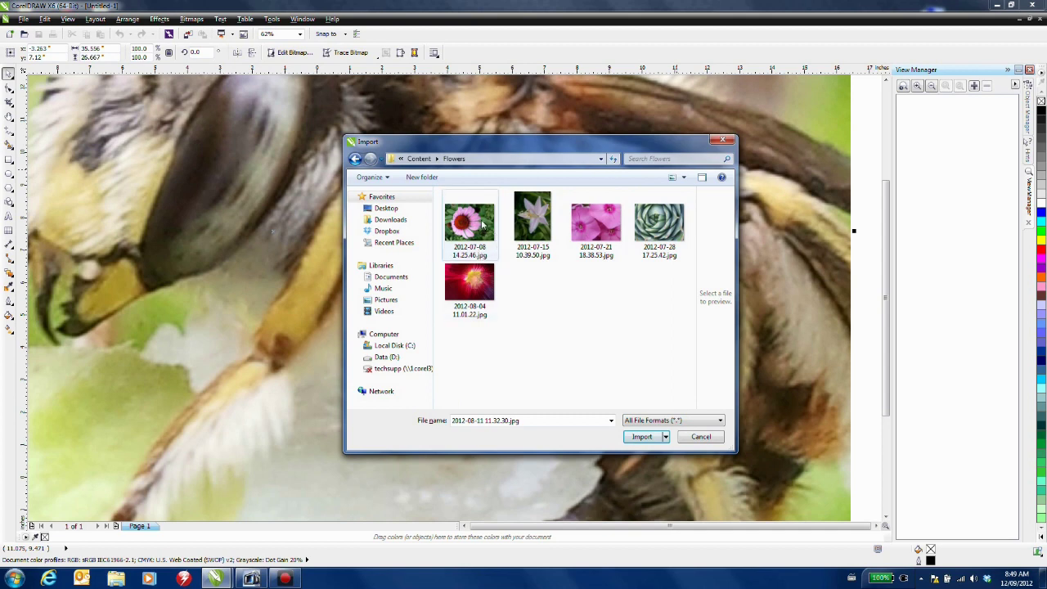
click(470, 284)
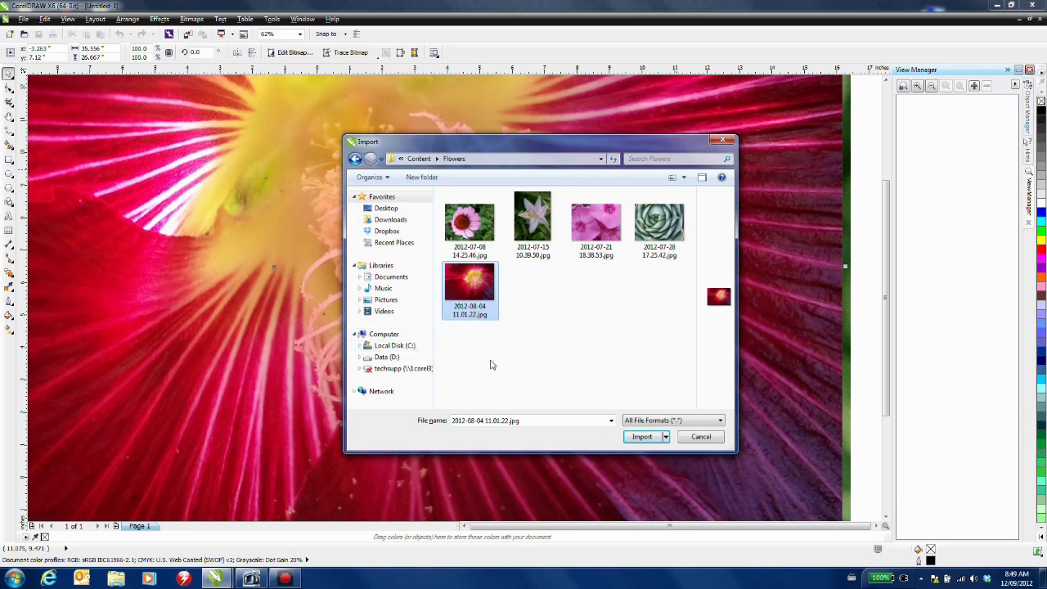
Drag the beaded texture, bee and flower photos together to the left of the page.
click(701, 437)
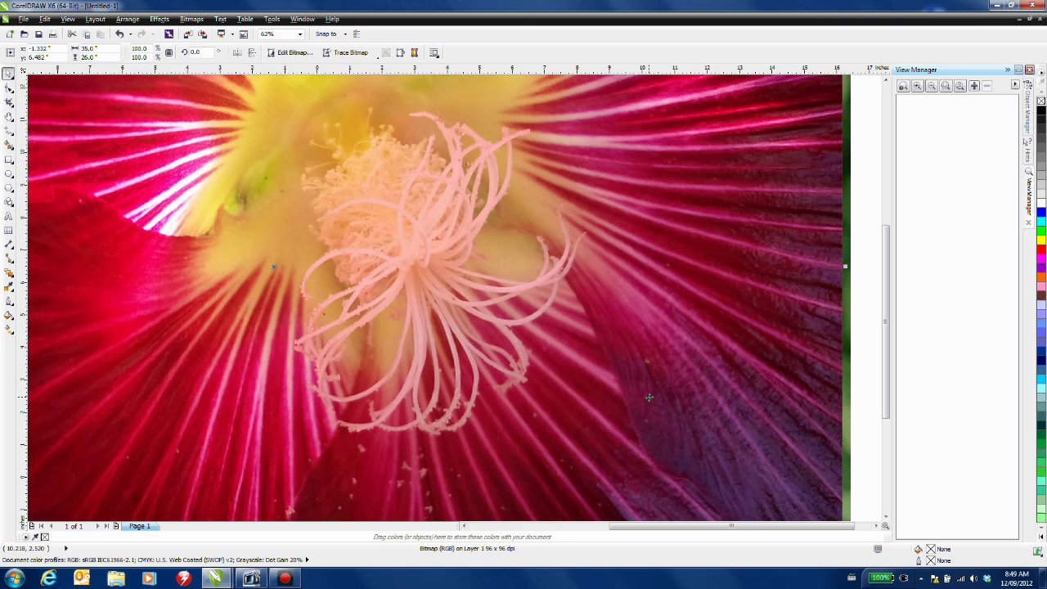
scroll(648, 395, down, 4)
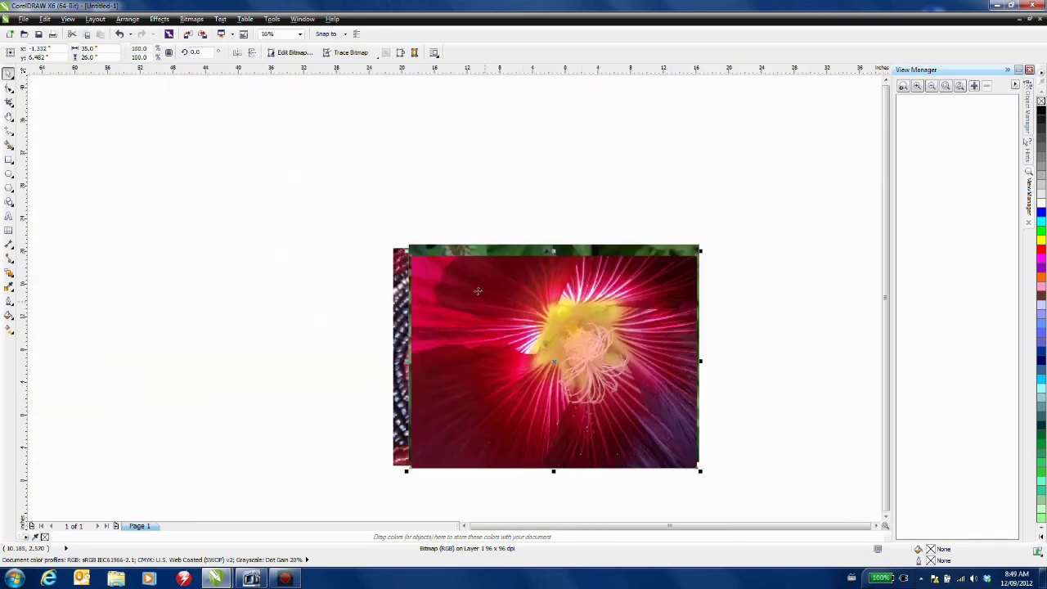
drag(351, 221, 742, 522)
drag(651, 409, 447, 396)
click(528, 414)
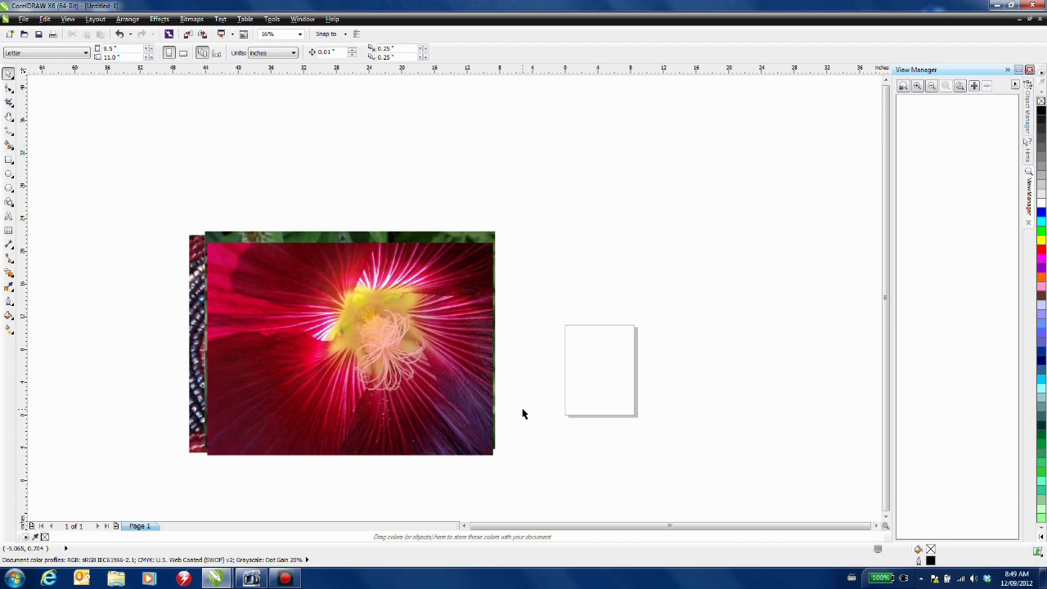
Add a page-sized rectangle and resize the red flower photo to 11.5 in tall.
double_click(9, 160)
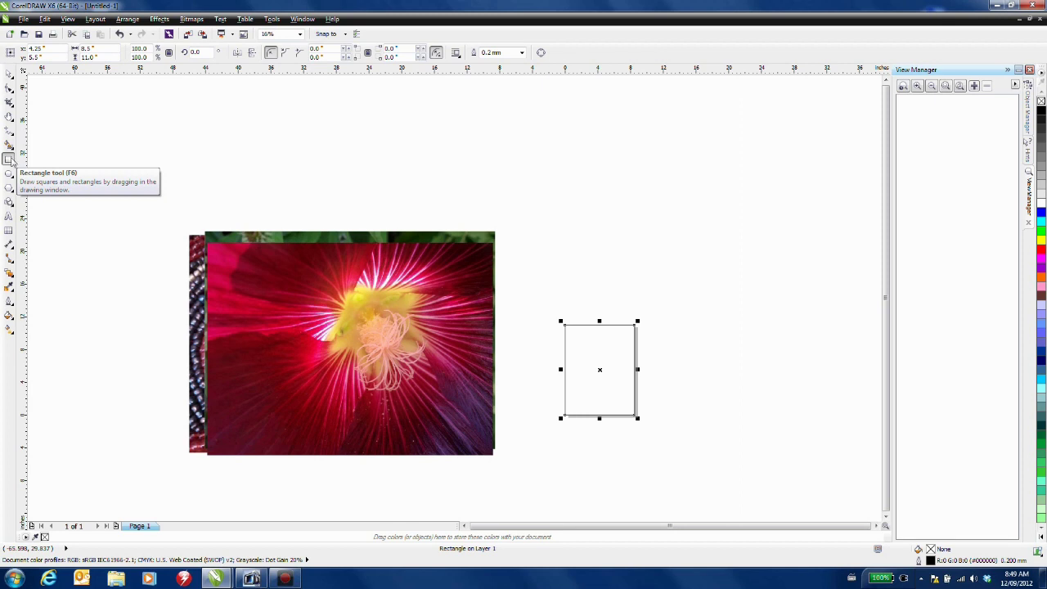
click(274, 291)
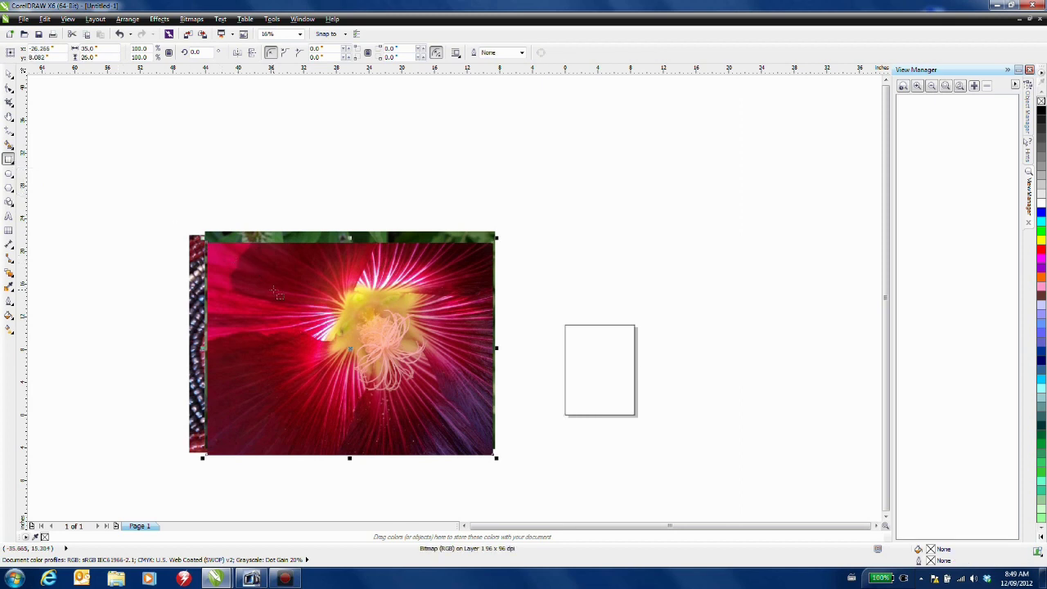
click(106, 56)
text(11.5)
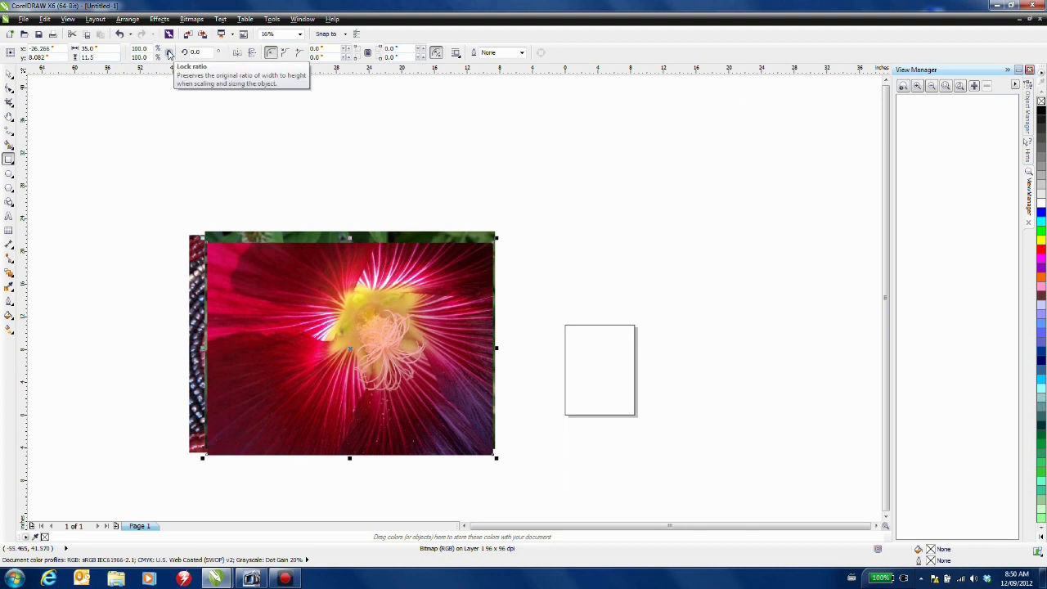
key(Return)
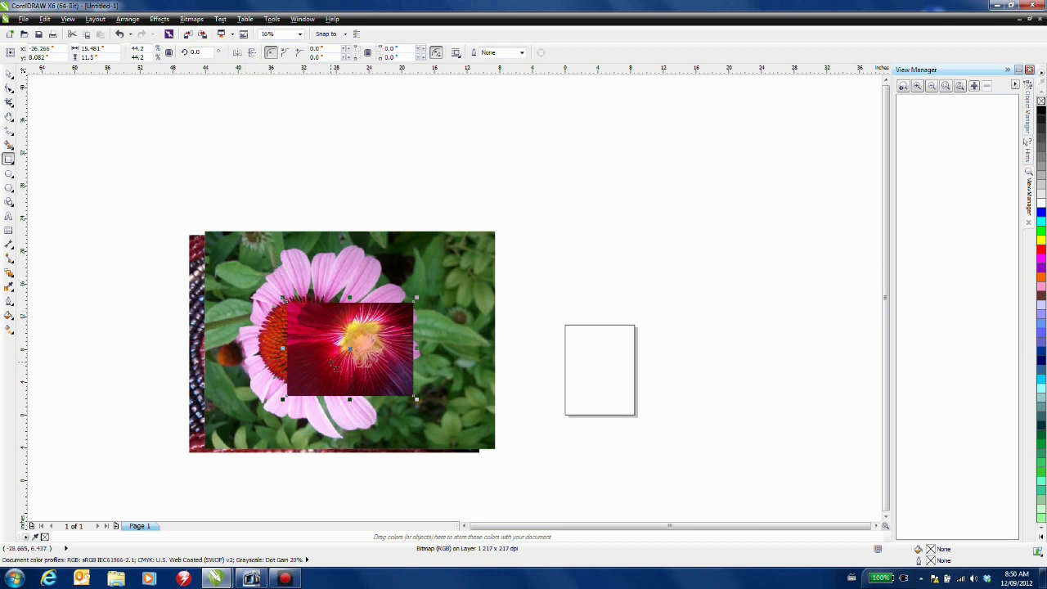
PowerClip the red flower photo into the page-sized rectangle, then open its contents for editing.
click(159, 19)
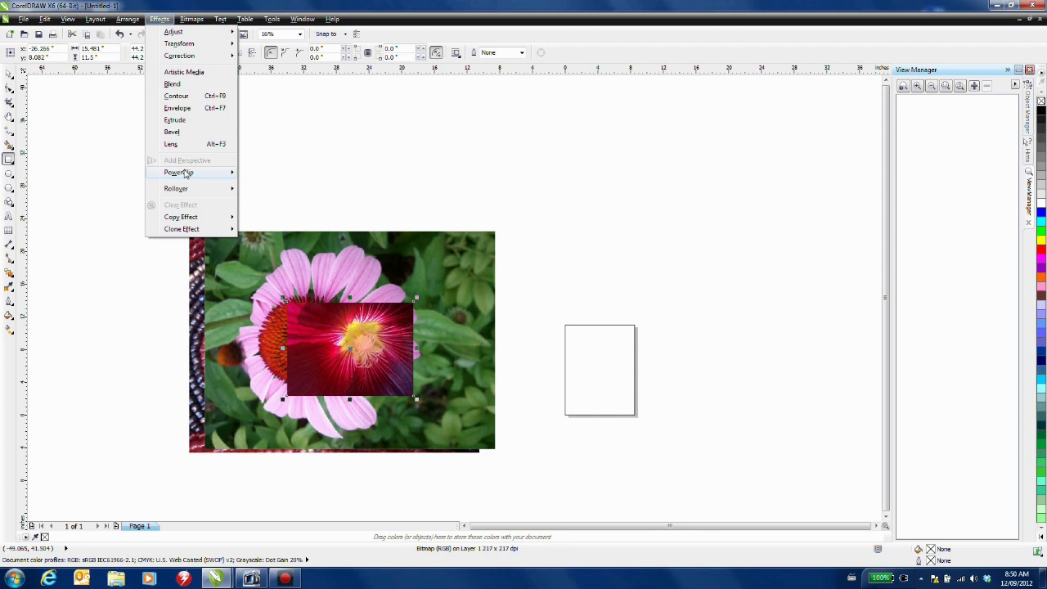
mouse_move(217, 174)
click(275, 175)
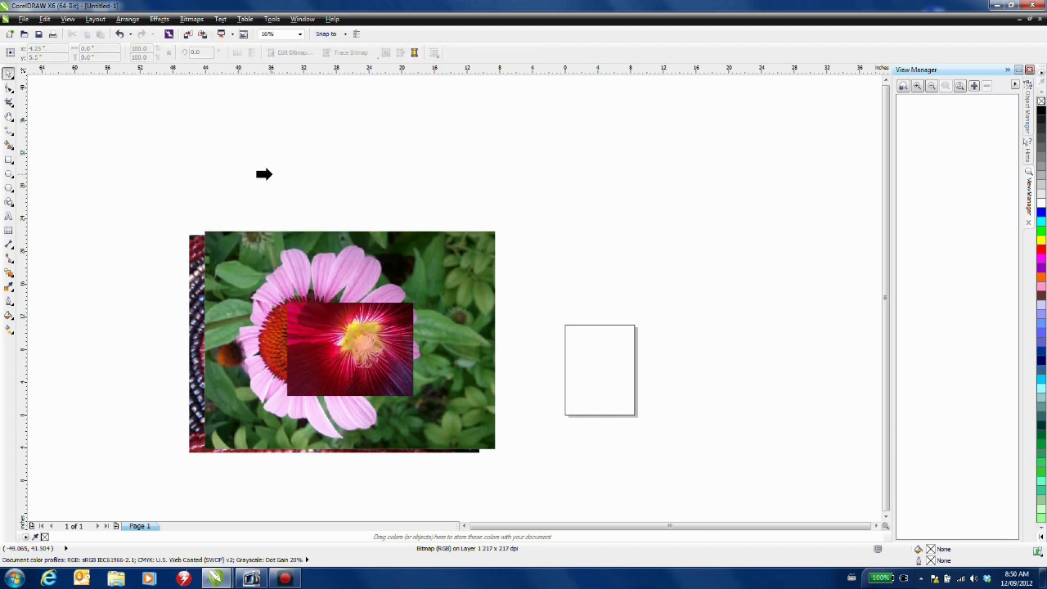
click(577, 335)
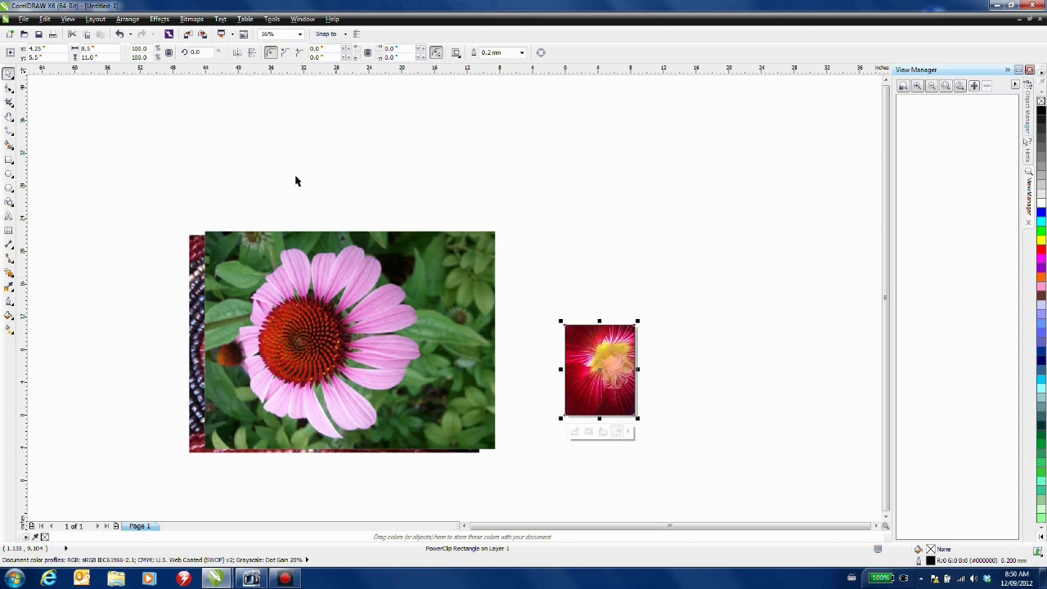
click(158, 19)
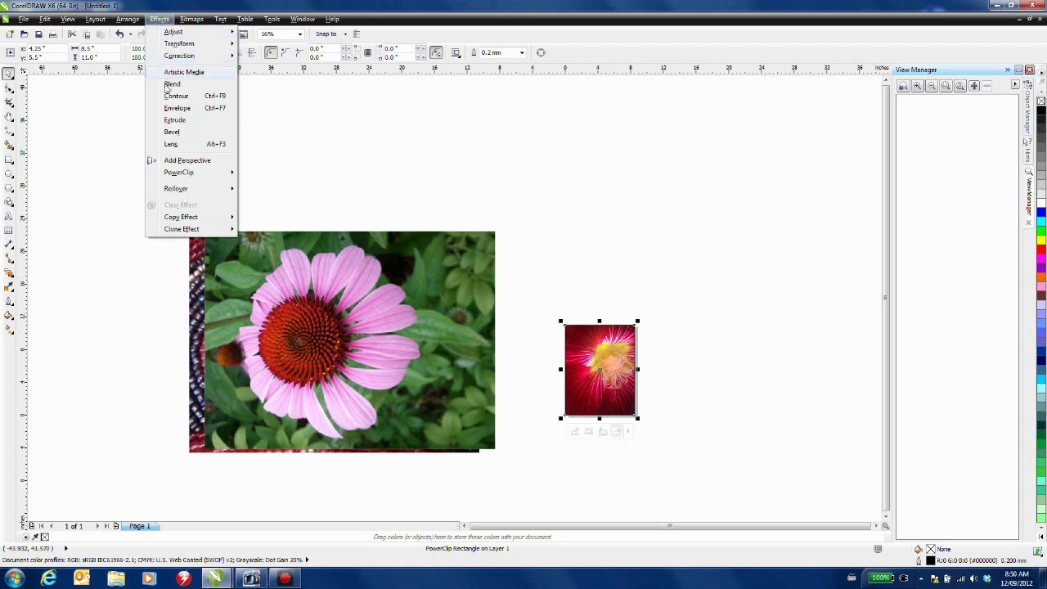
mouse_move(179, 174)
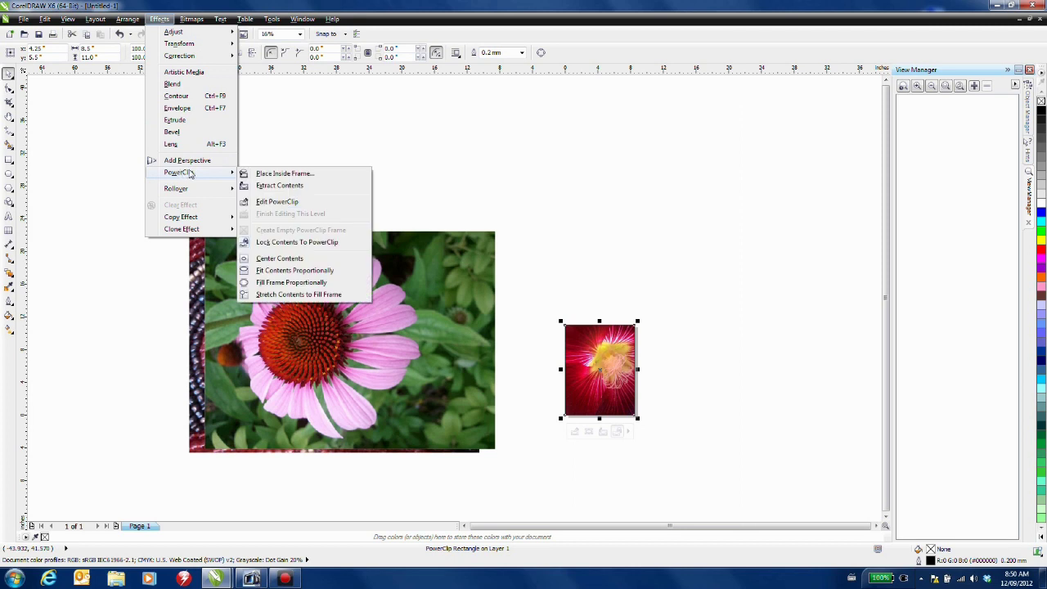
click(290, 202)
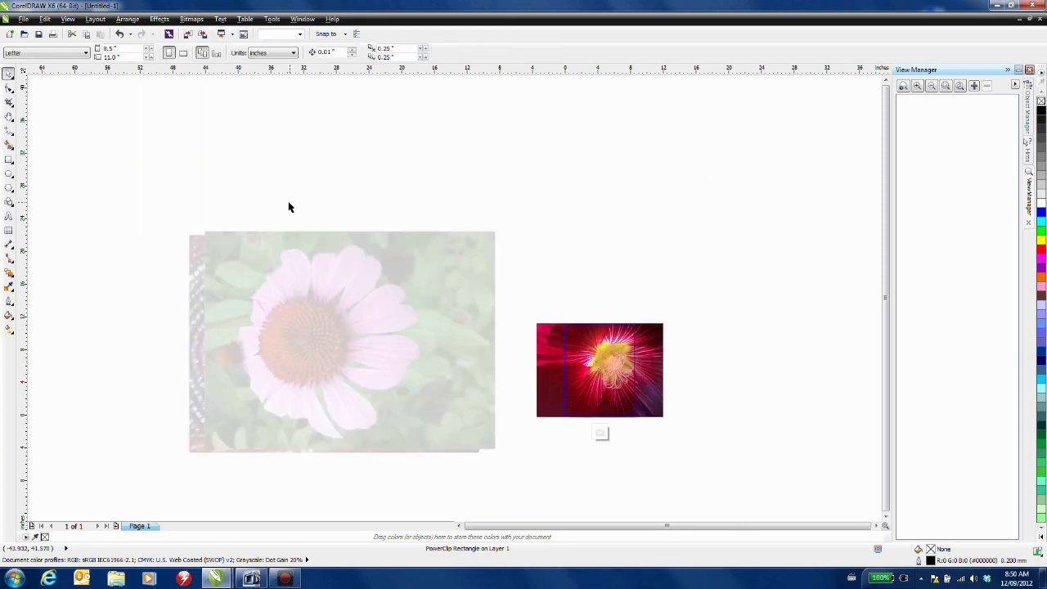
Shift the flower photo left in its frame and crop it to the page area.
drag(659, 372, 630, 372)
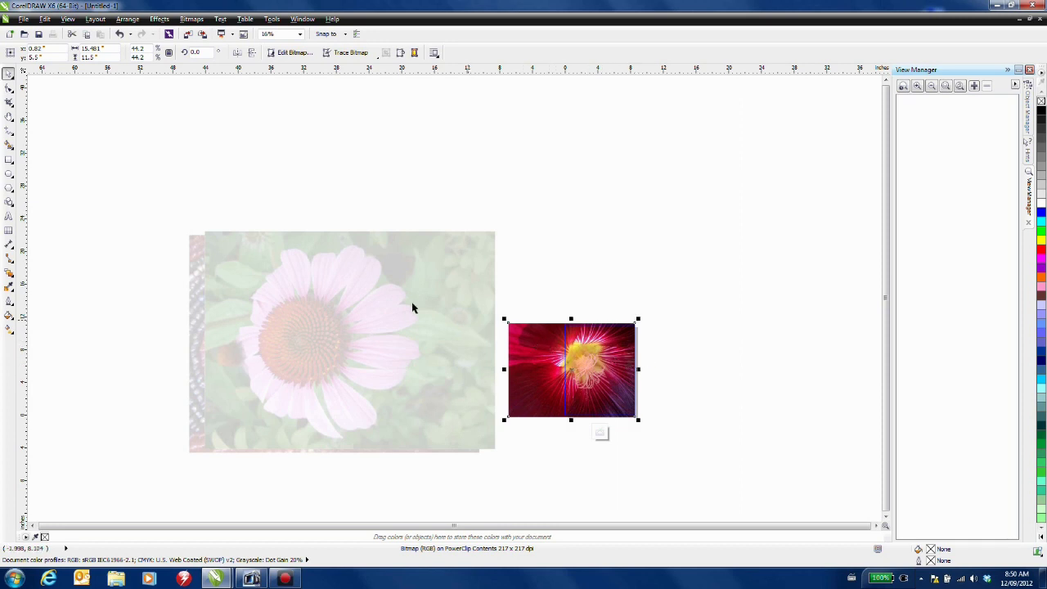
click(8, 102)
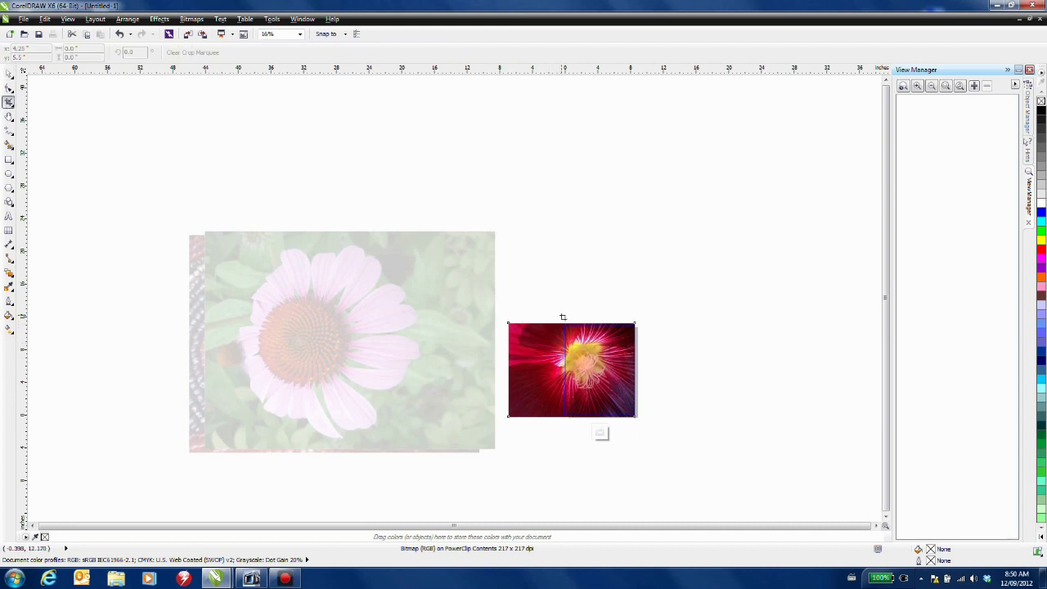
drag(562, 315, 640, 422)
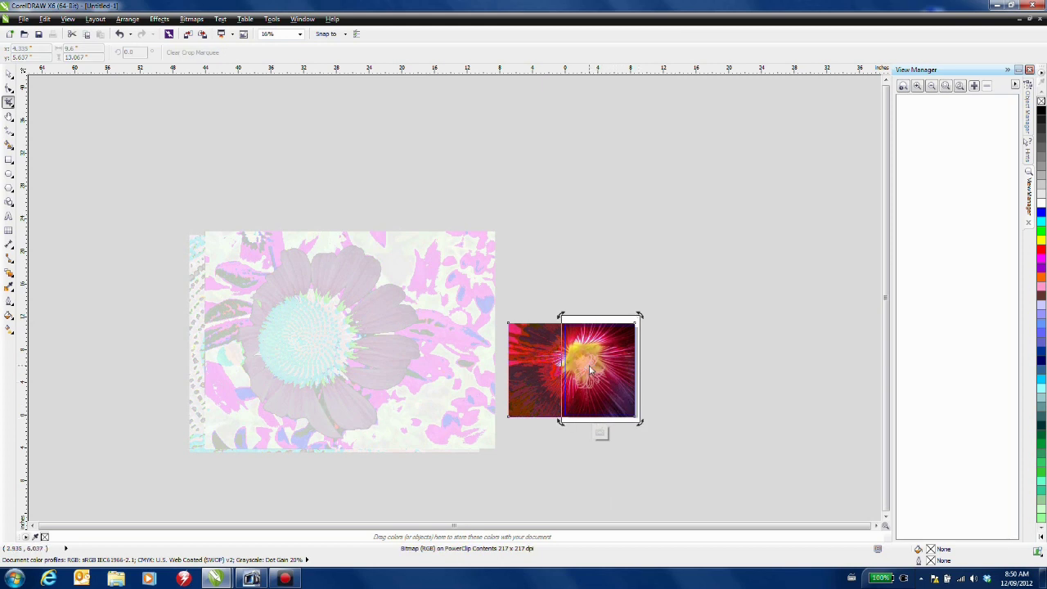
double_click(589, 368)
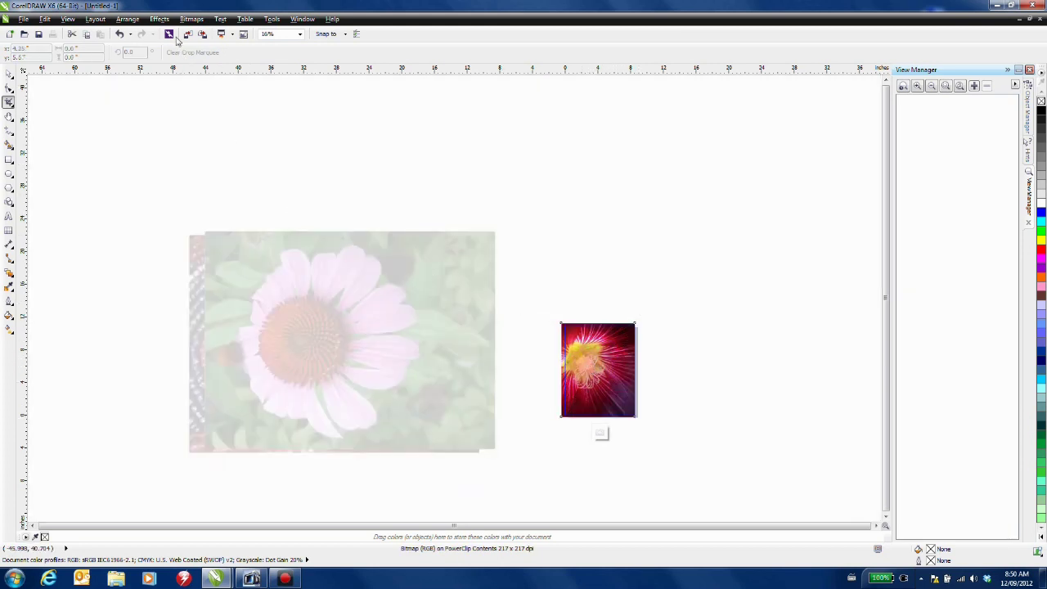
Finish editing the PowerClip contents via Effects > PowerClip > Finish Editing This Level.
click(160, 19)
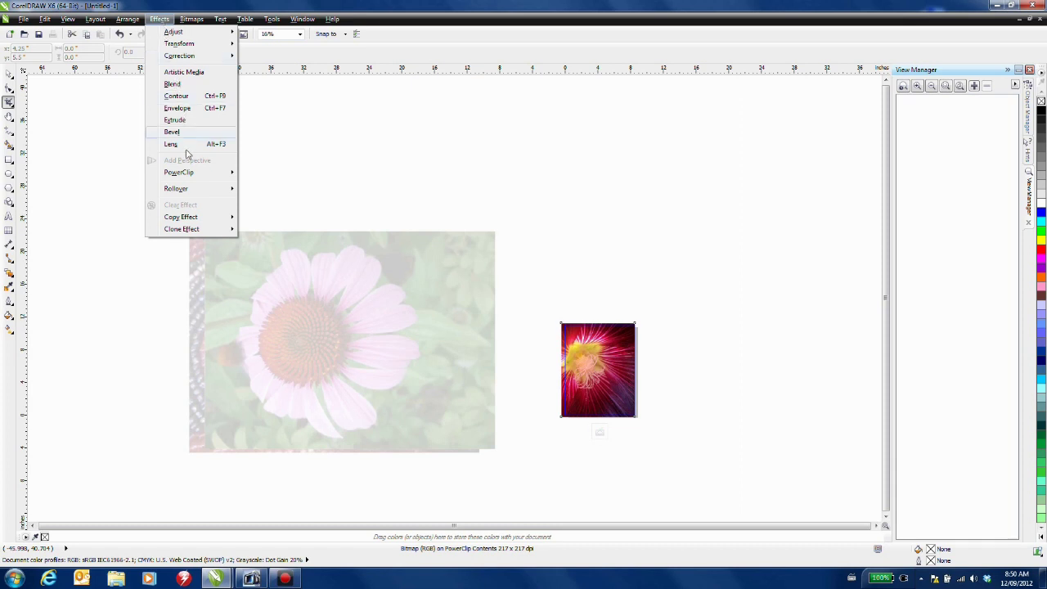
mouse_move(176, 172)
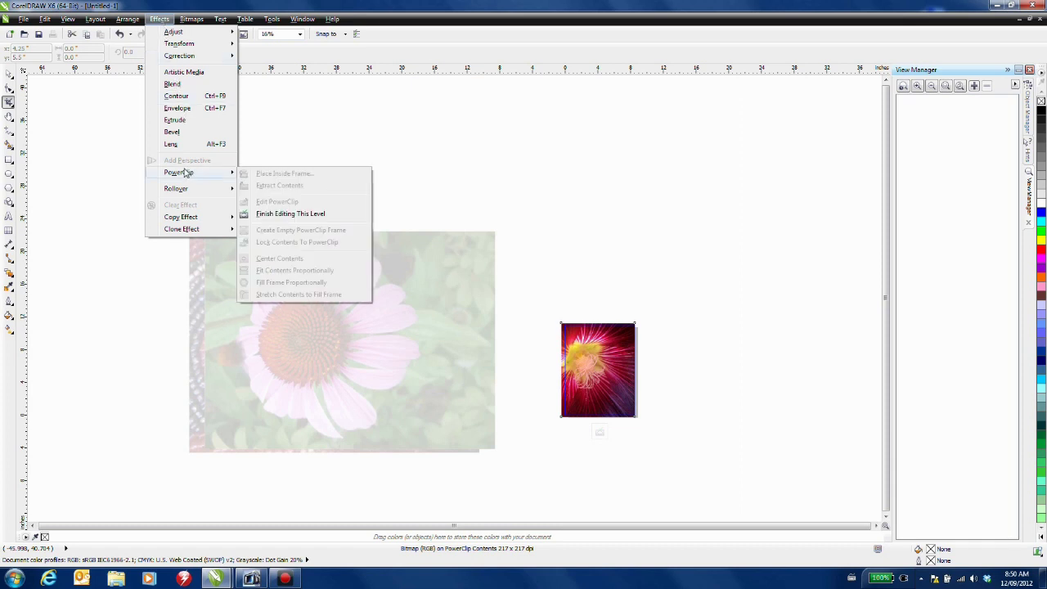
click(298, 215)
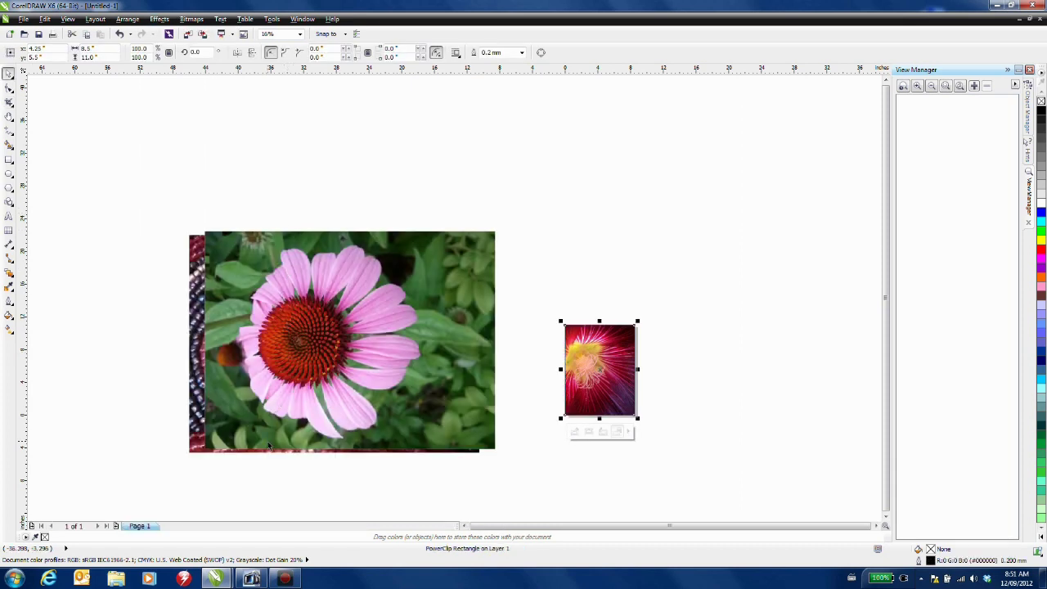
Draw a rectangle on the empty canvas and make it a 2-inch square.
click(286, 579)
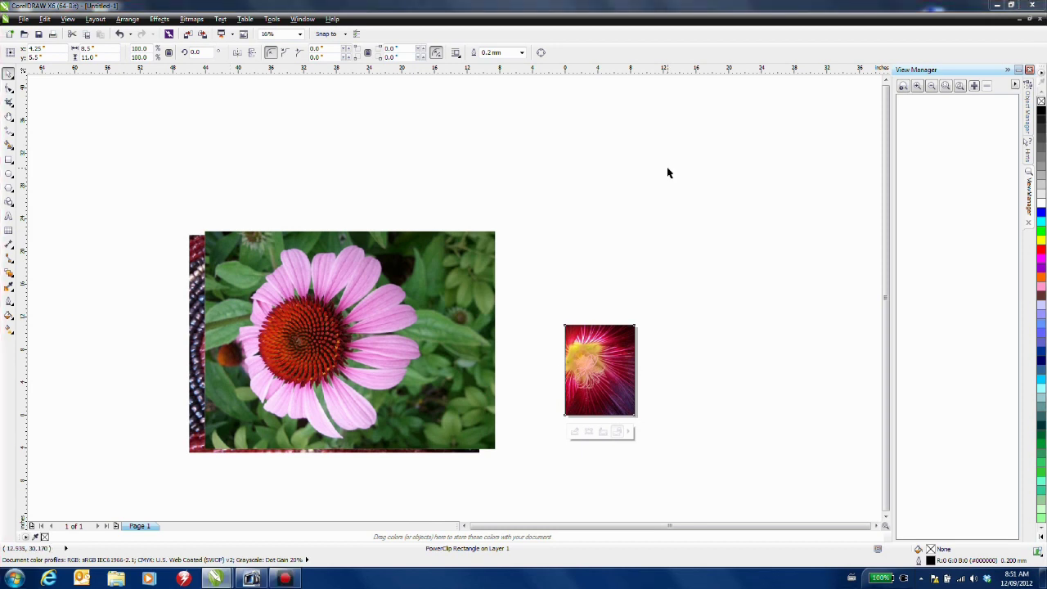
click(9, 159)
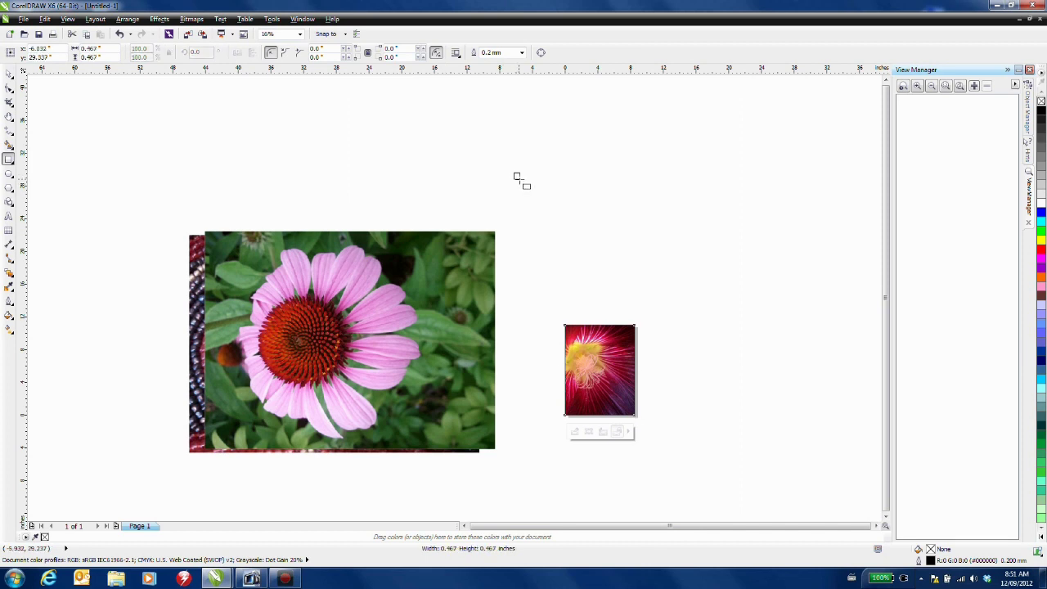
drag(514, 172, 549, 207)
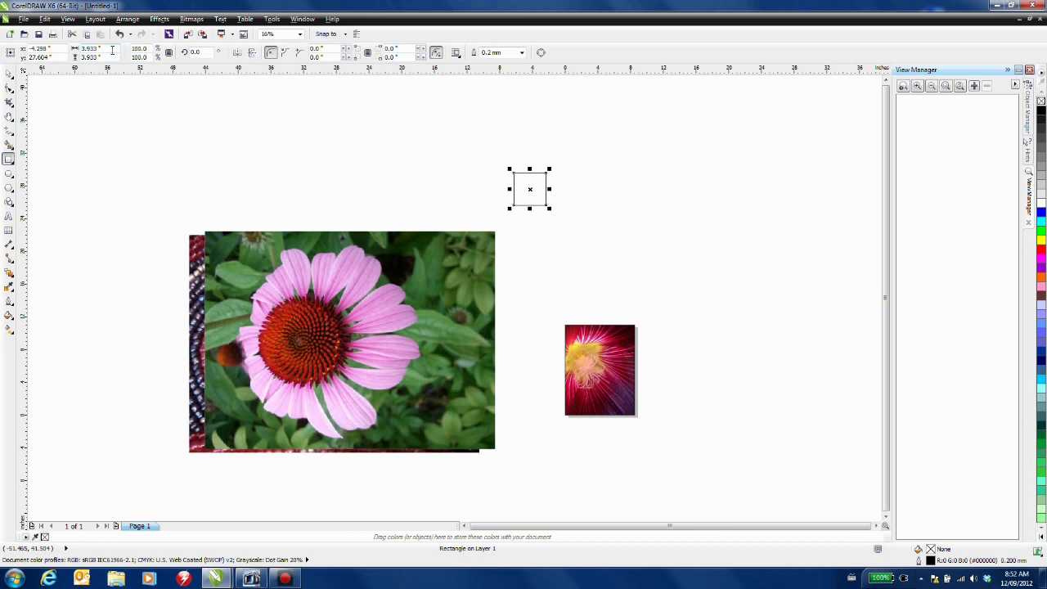
drag(104, 49, 44, 46)
text(2)
key(Return)
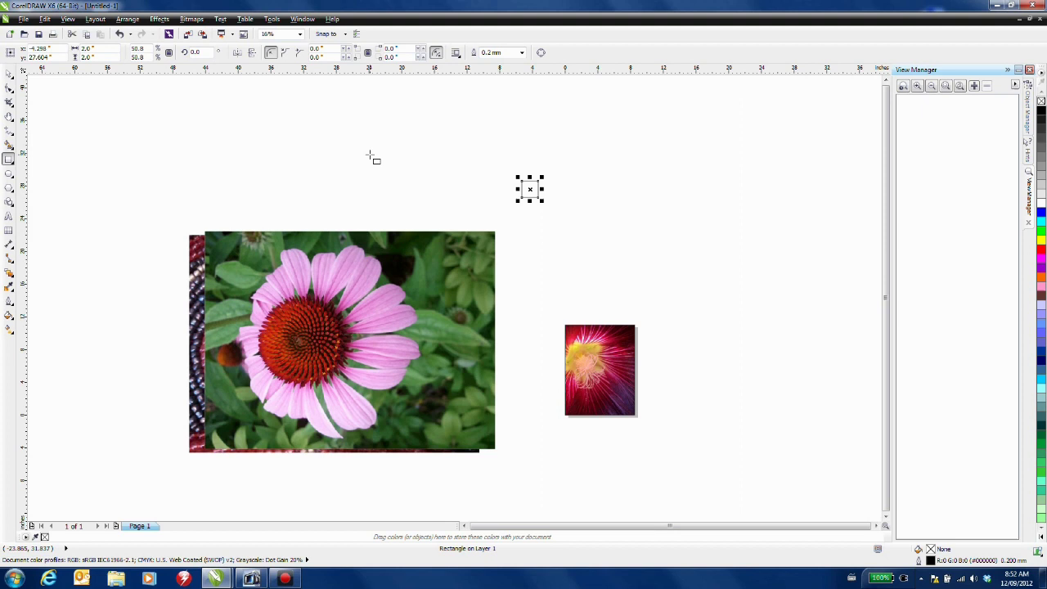
Draw a 2 × 1.5 in rectangle above the flower photo and duplicate it to the right.
drag(370, 154, 401, 175)
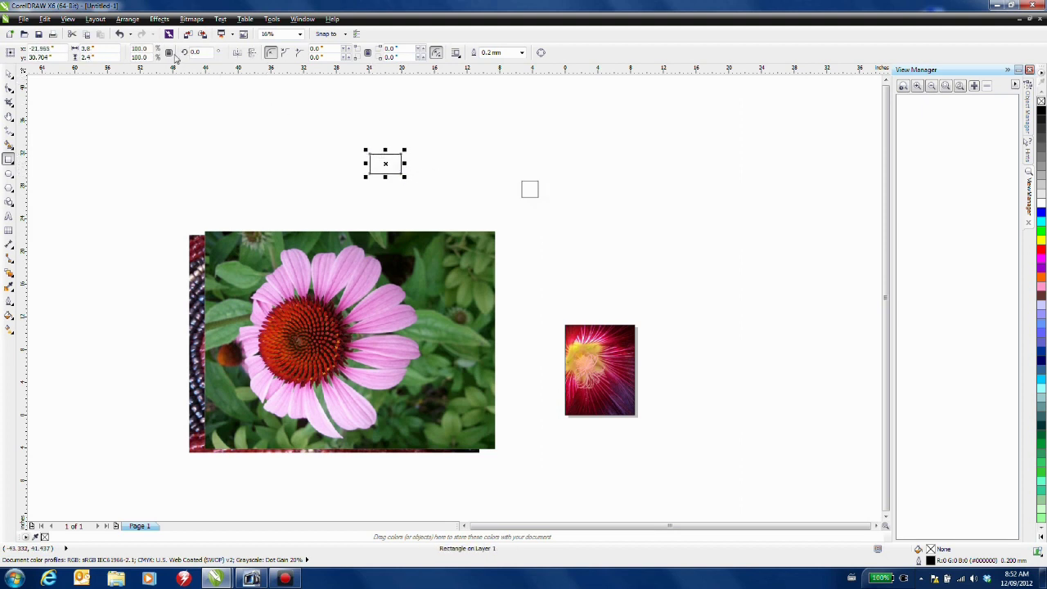
double_click(87, 49)
text(2)
key(Tab)
text(1.5)
key(Return)
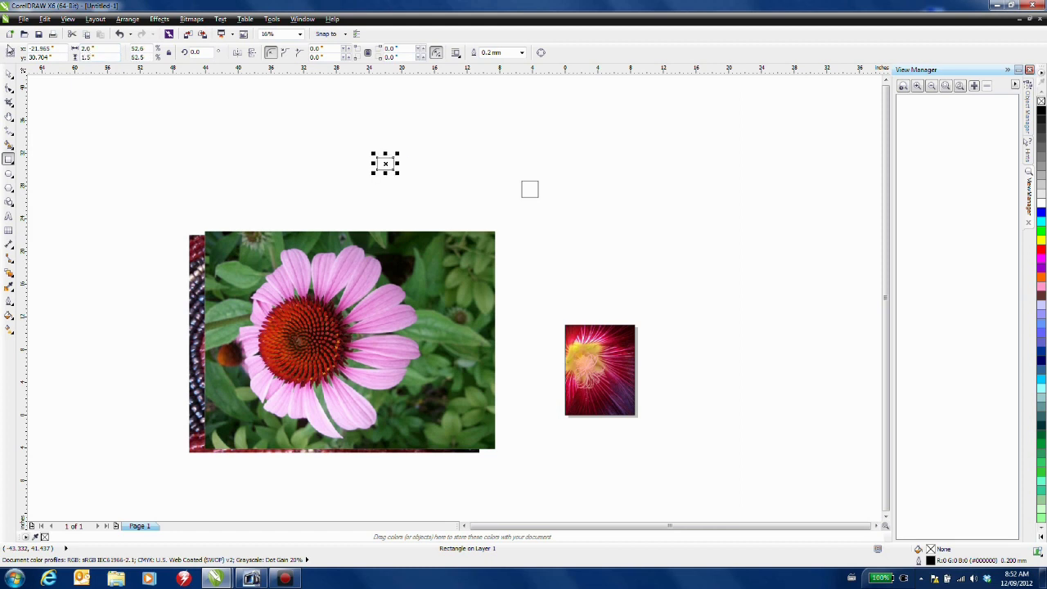
click(9, 72)
drag(384, 163, 386, 162)
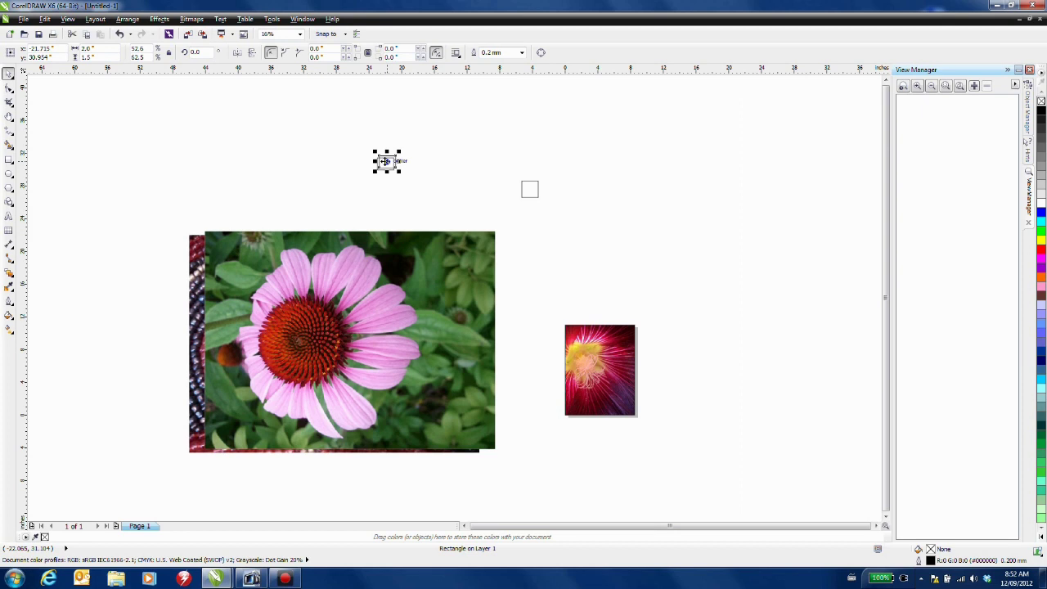
drag(385, 161, 445, 159)
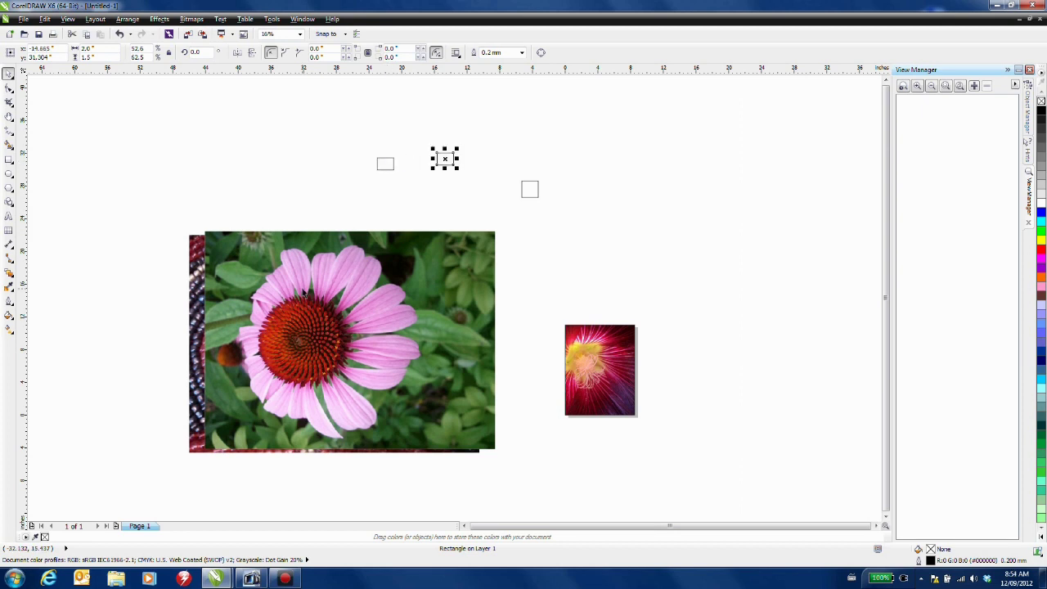
Scale down the coneflower photo and PowerClip it inside the 2-inch square frame.
click(407, 272)
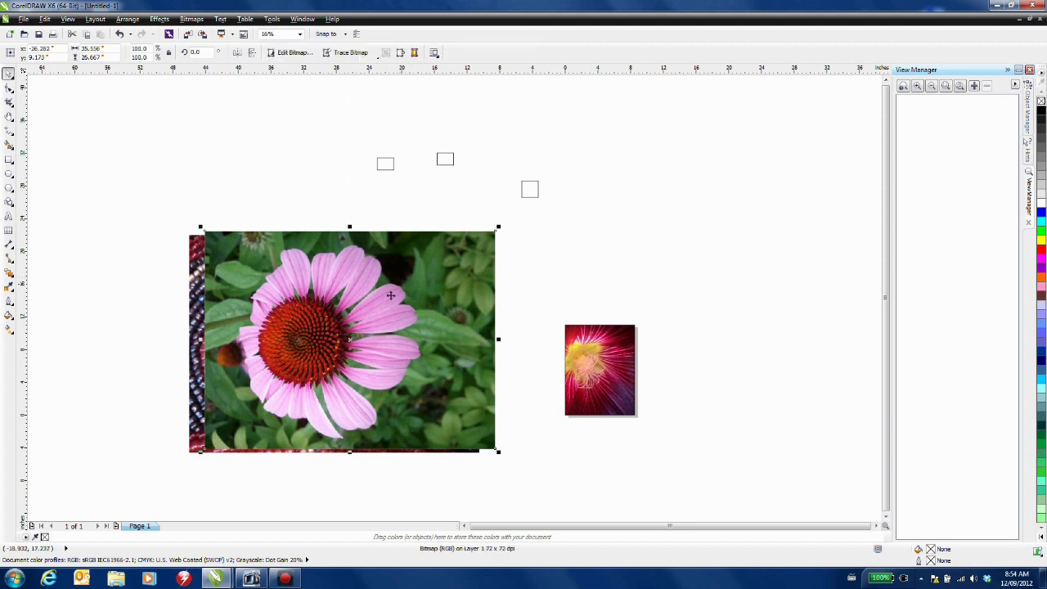
drag(498, 227, 530, 188)
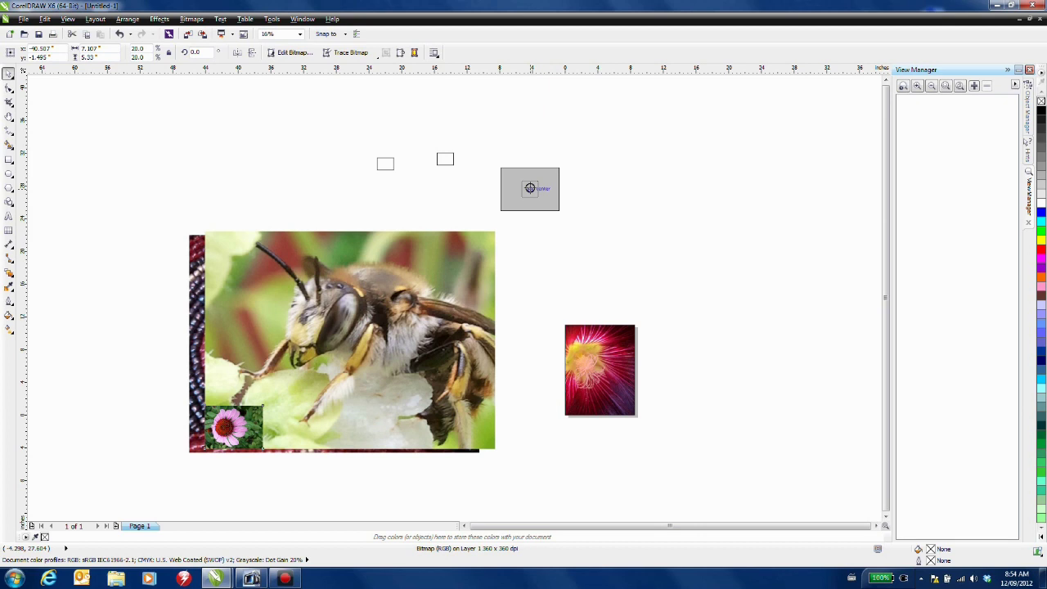
drag(530, 188, 530, 188)
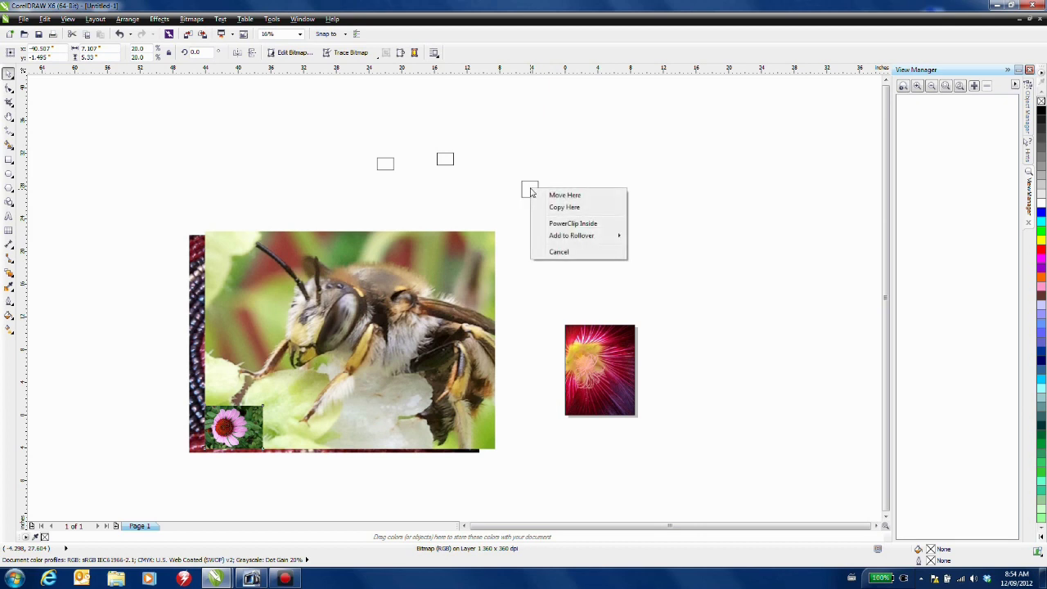
click(559, 224)
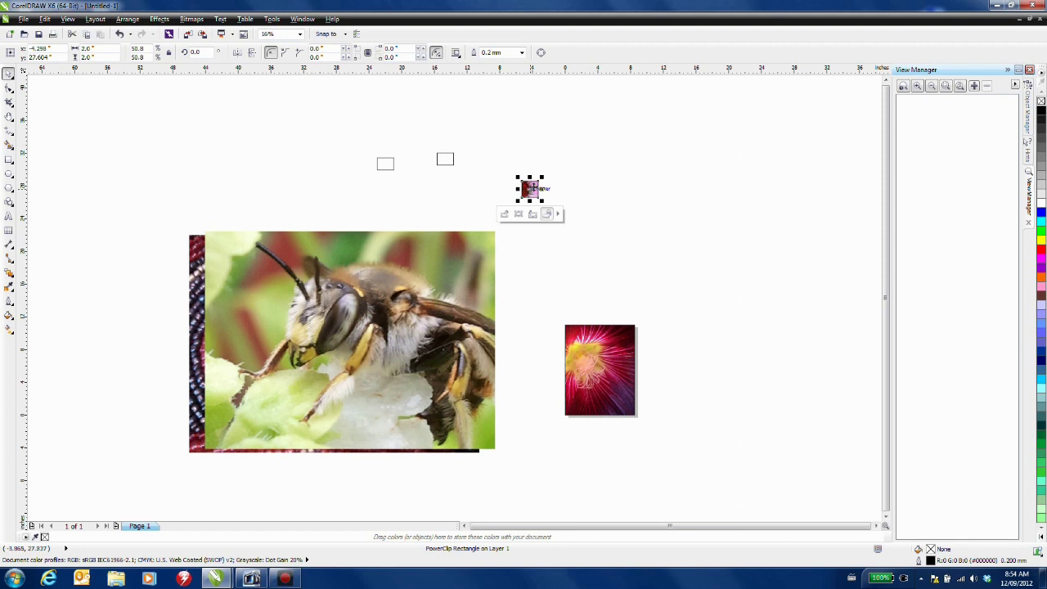
Open the square frame's contents, rotate the coneflower -90° and scale it down to 15.8%.
ctrl+click(529, 188)
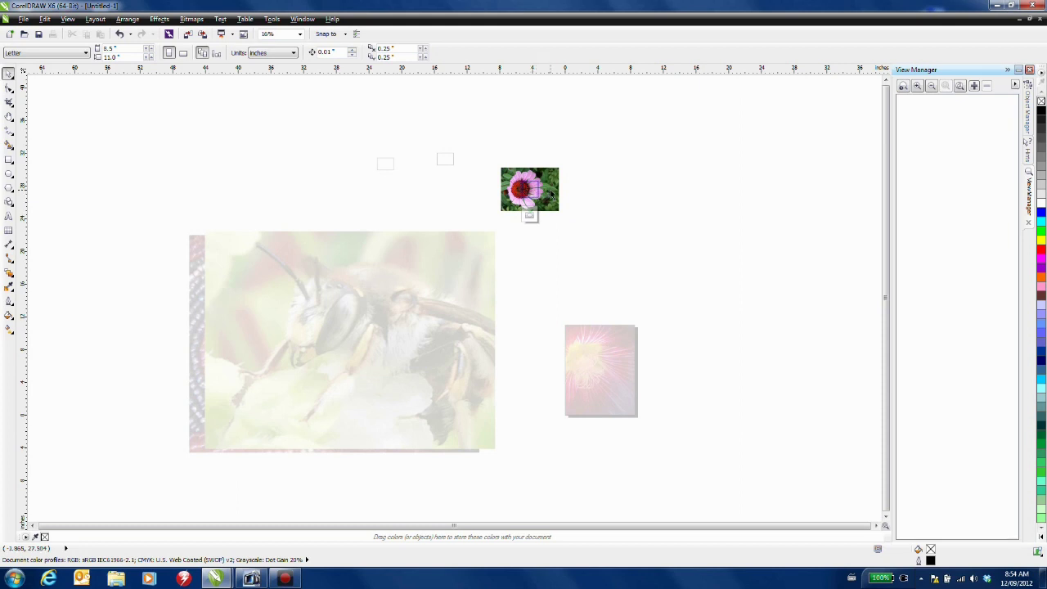
click(556, 190)
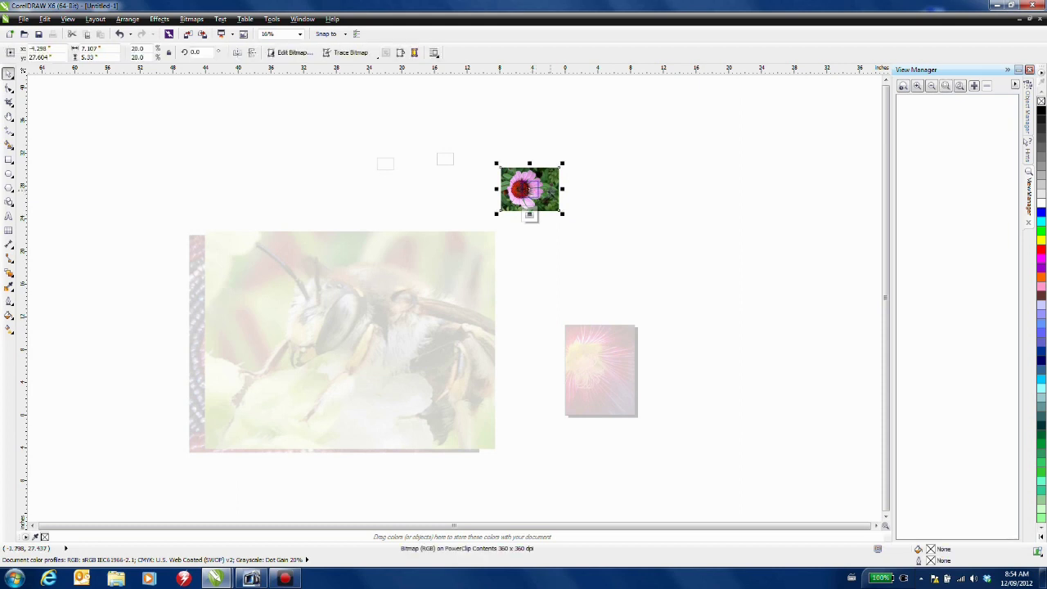
click(195, 52)
key(BackSpace)
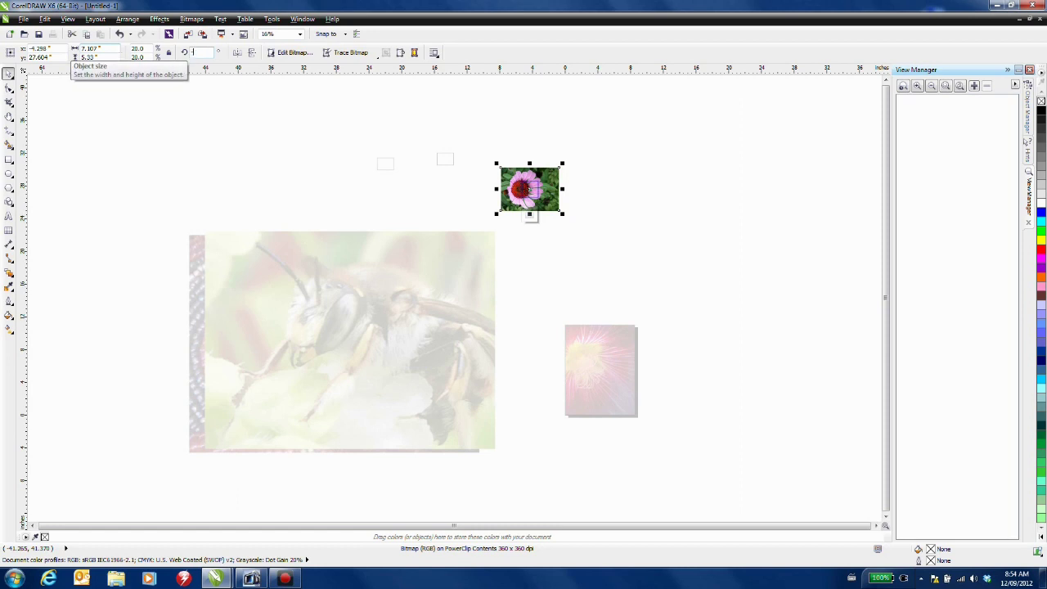
text(-90)
key(Return)
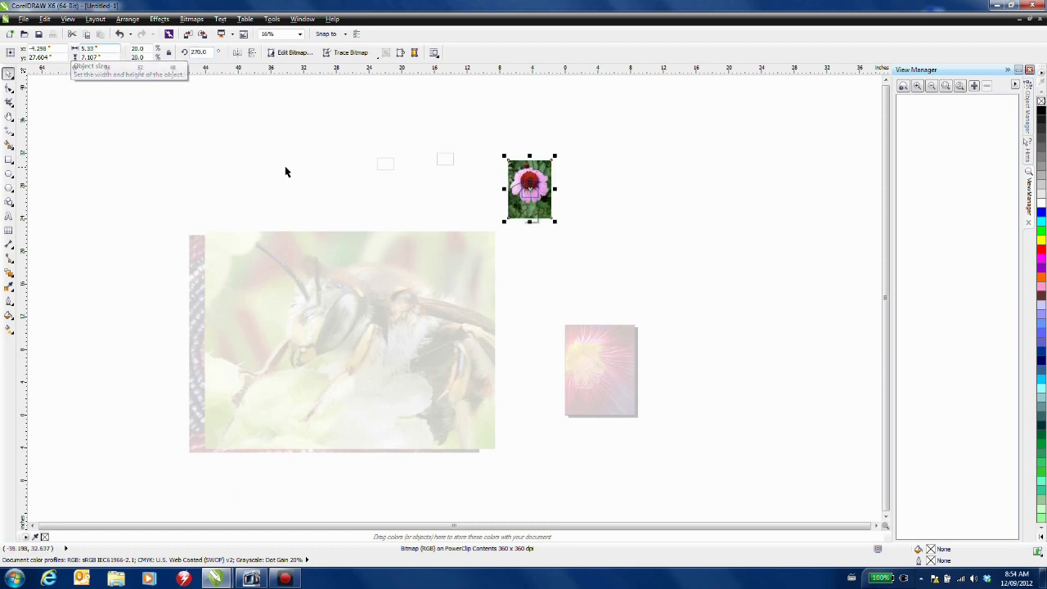
drag(503, 154, 510, 165)
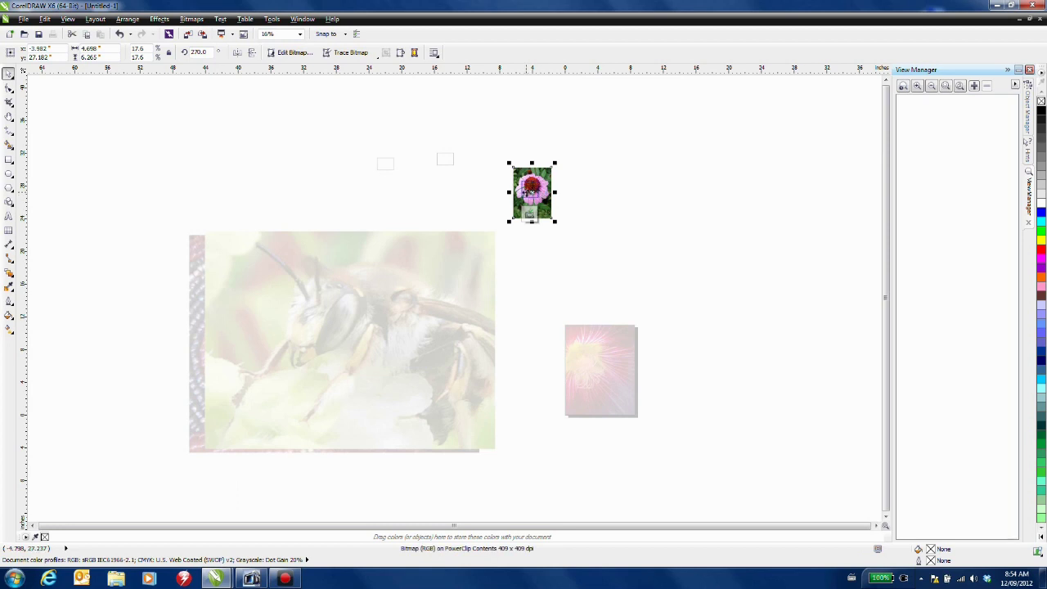
scroll(527, 190, up, 2)
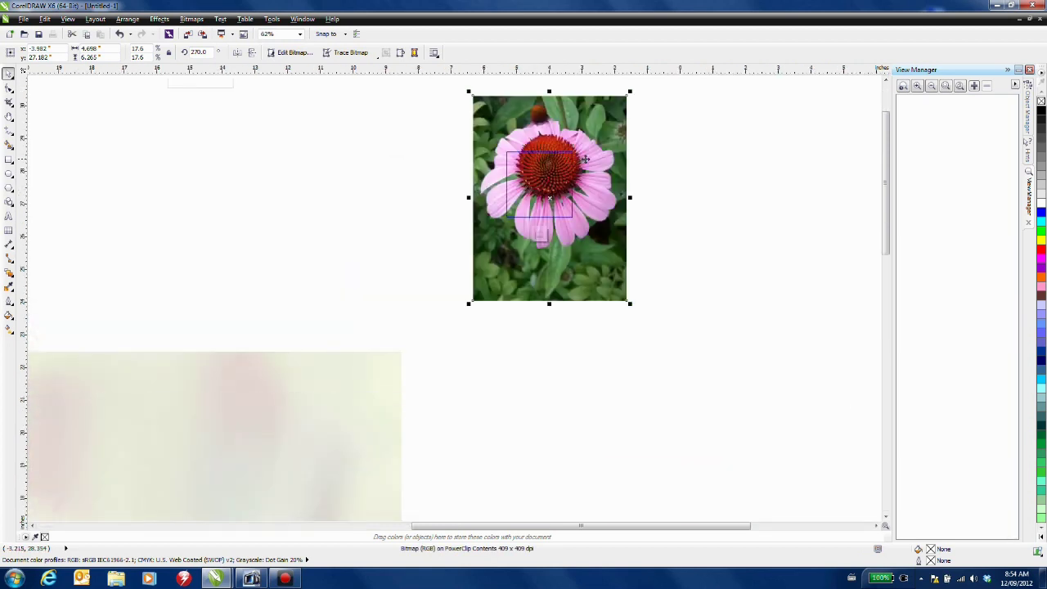
drag(630, 93, 613, 113)
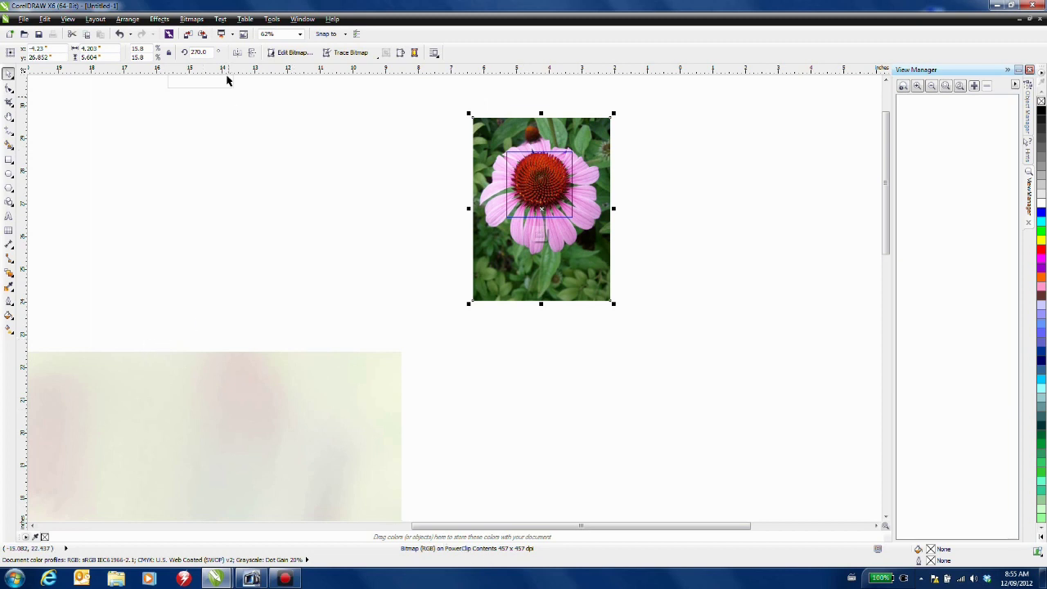
Convert the coneflower to a 300 dpi RGB bitmap with Bitmaps > Convert to Bitmap.
click(191, 19)
click(217, 31)
click(532, 228)
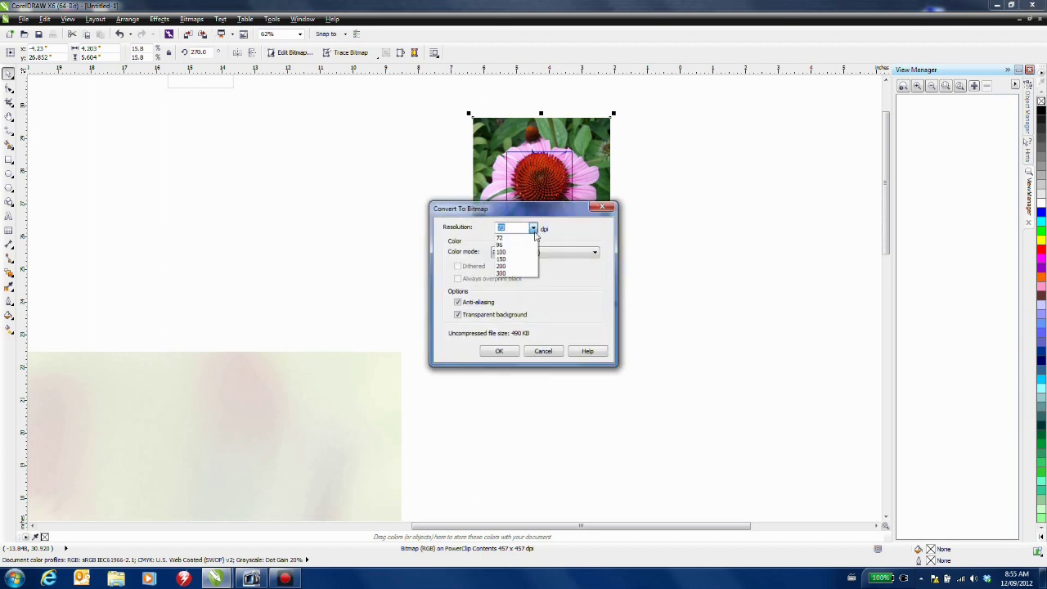
click(524, 274)
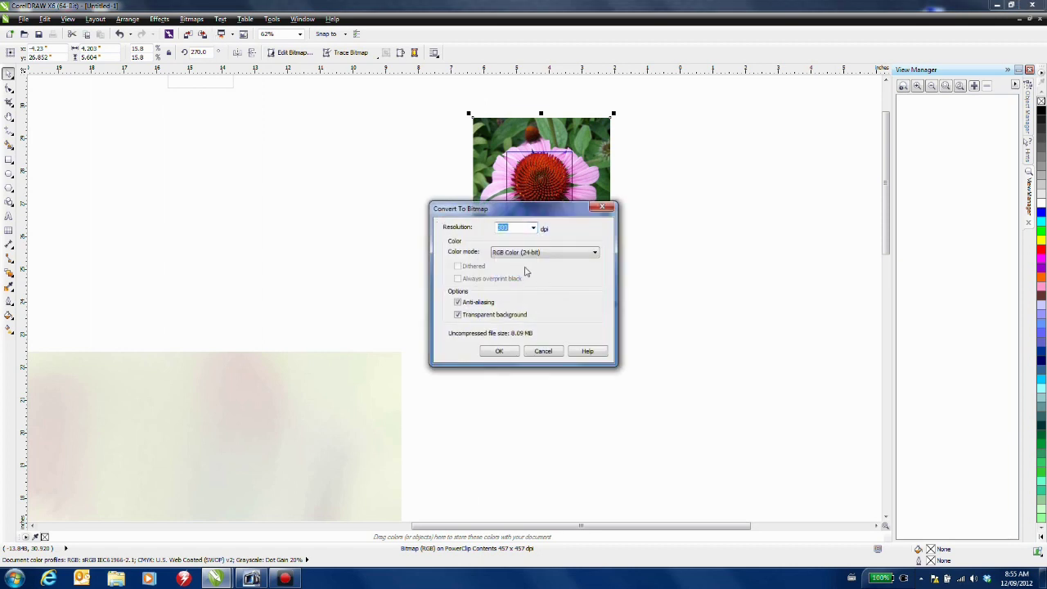
click(500, 350)
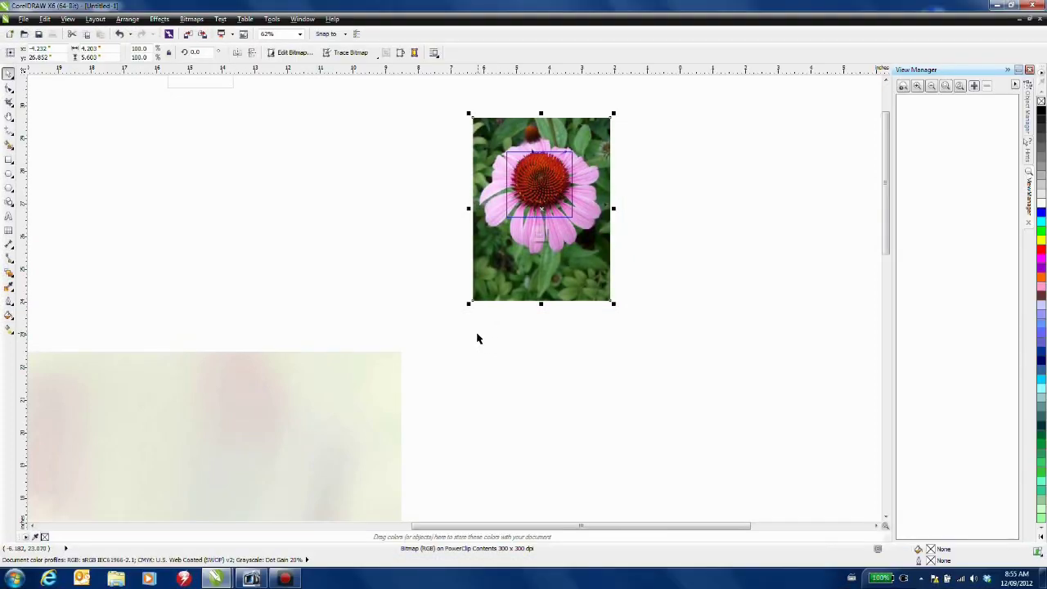
Finish editing the square frame's PowerClip contents.
ctrl+click(623, 193)
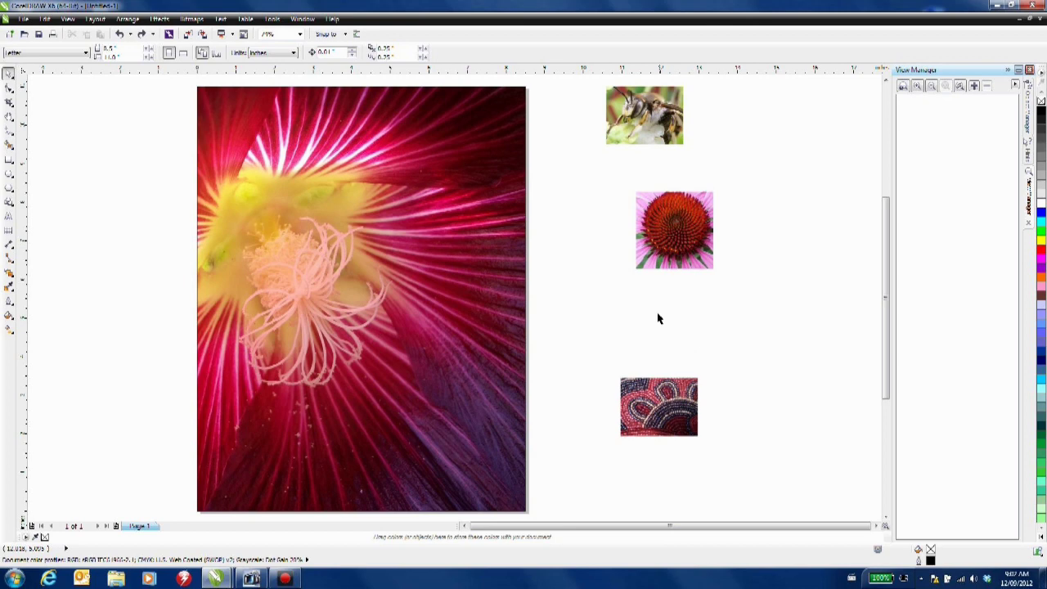
Draw a tall rectangle over the page's right side and set its width to 2.5 inches.
click(8, 158)
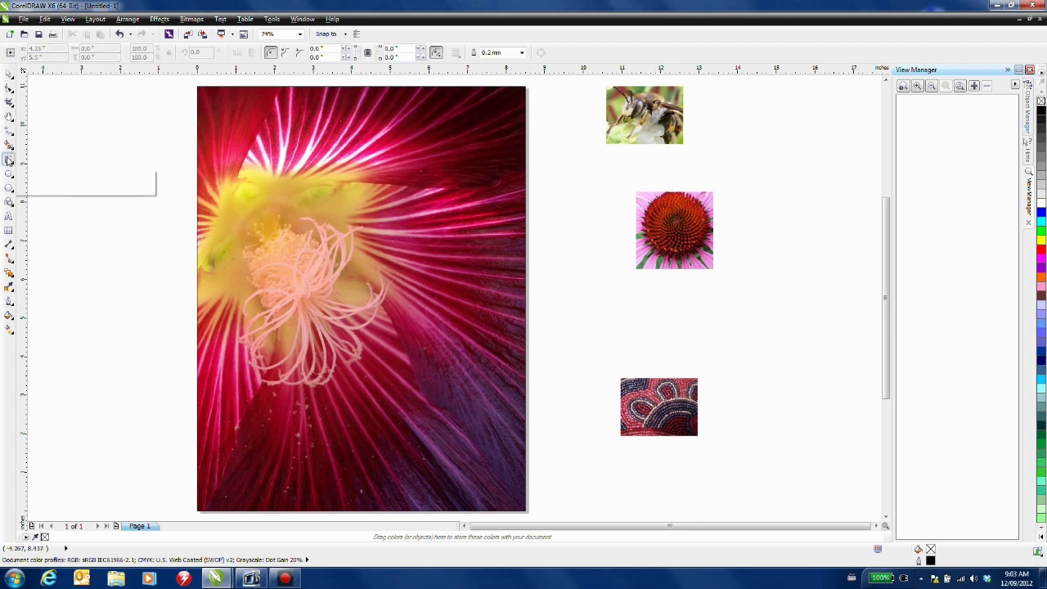
mouse_move(528, 86)
mouse_down()
mouse_move(600, 327)
mouse_move(612, 297)
mouse_move(465, 459)
mouse_move(439, 515)
mouse_move(420, 512)
mouse_up()
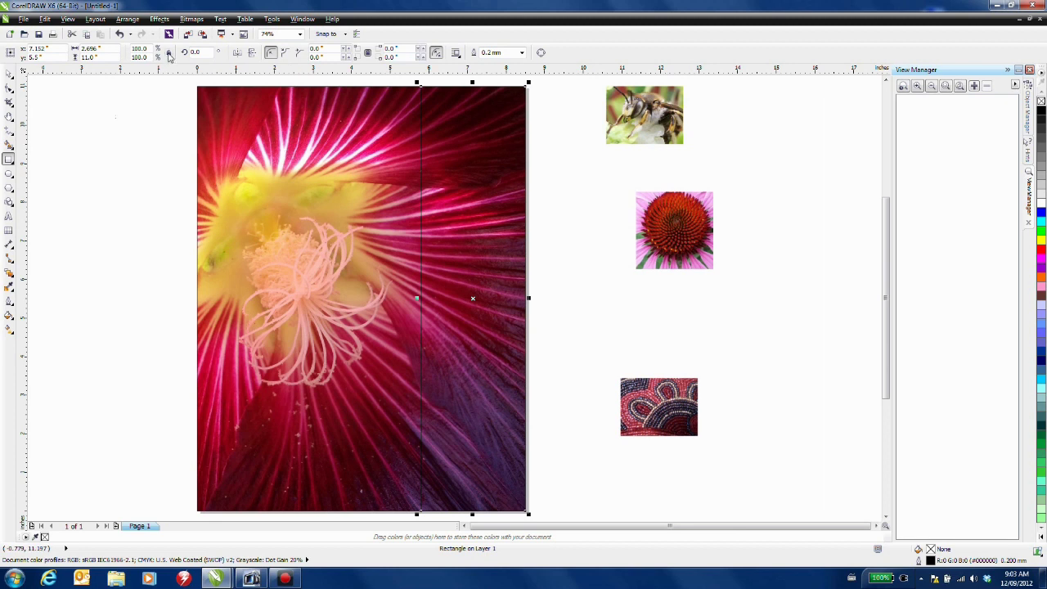
double_click(90, 48)
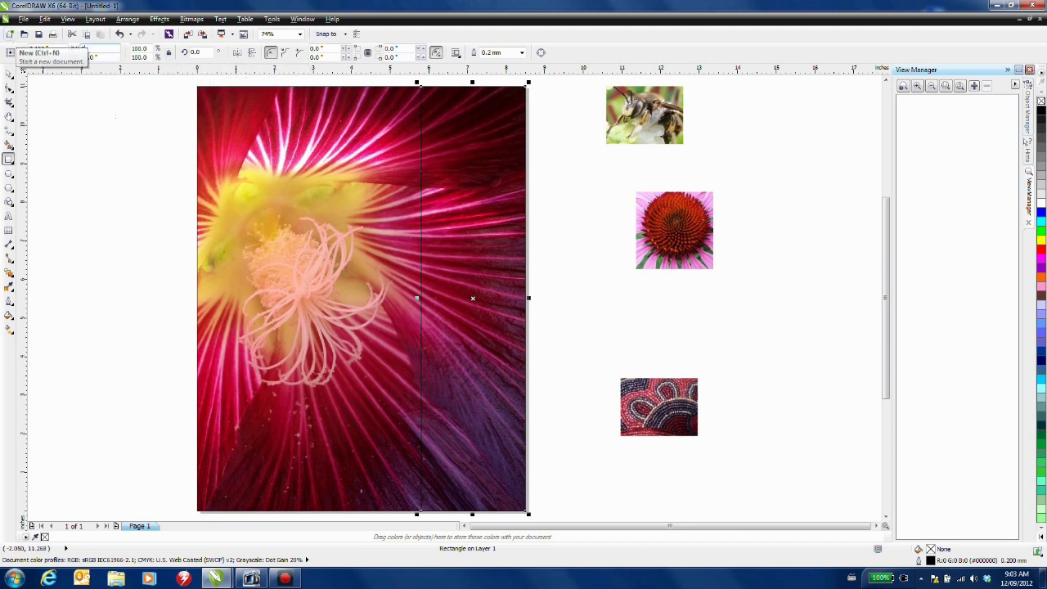
key(Return)
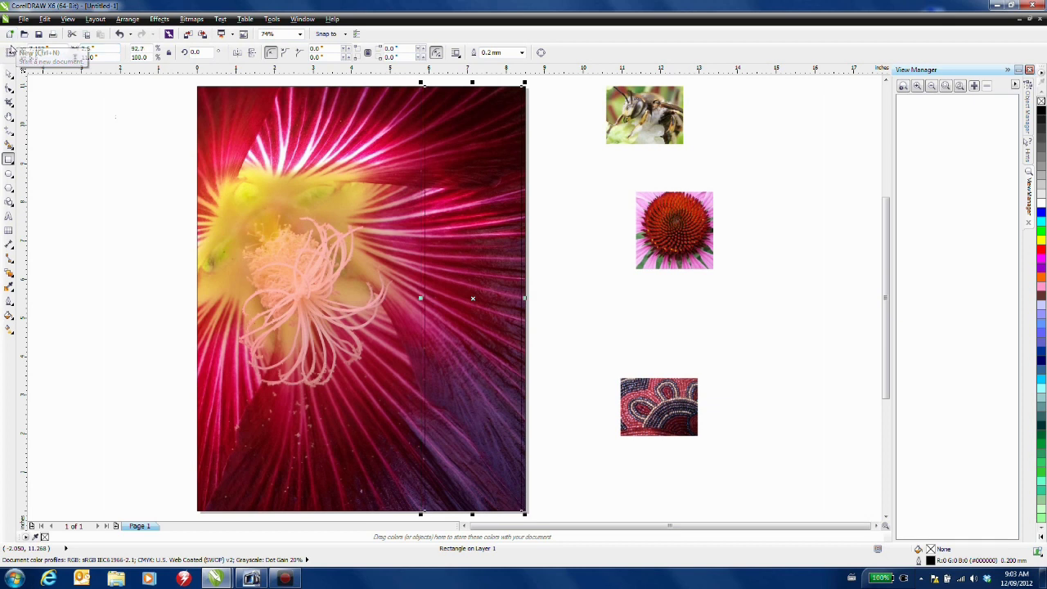
Select the rectangle together with the flower photo, then reselect only the rectangle.
click(8, 74)
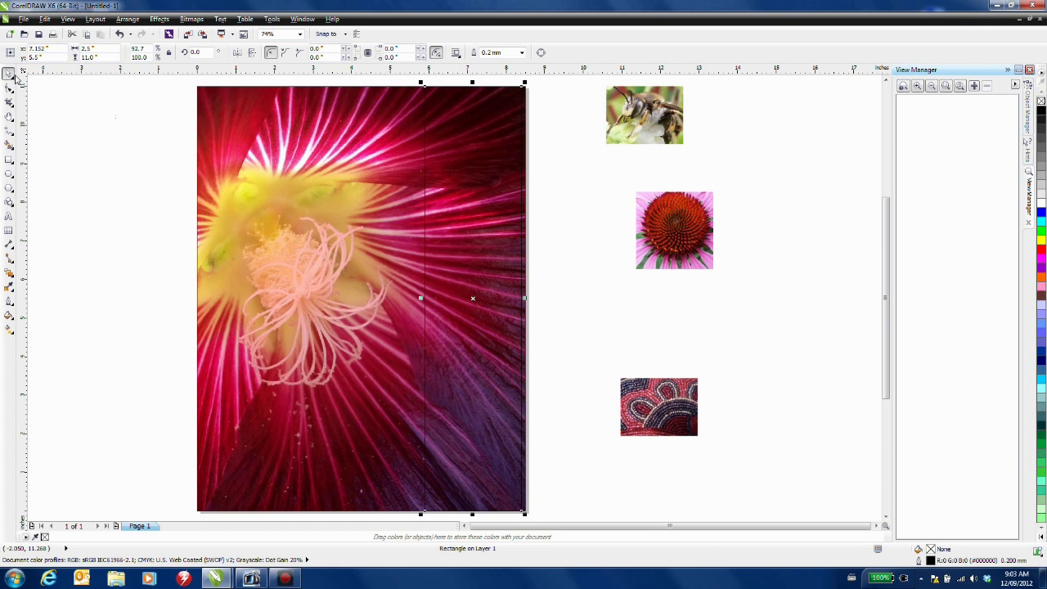
shift+click(312, 153)
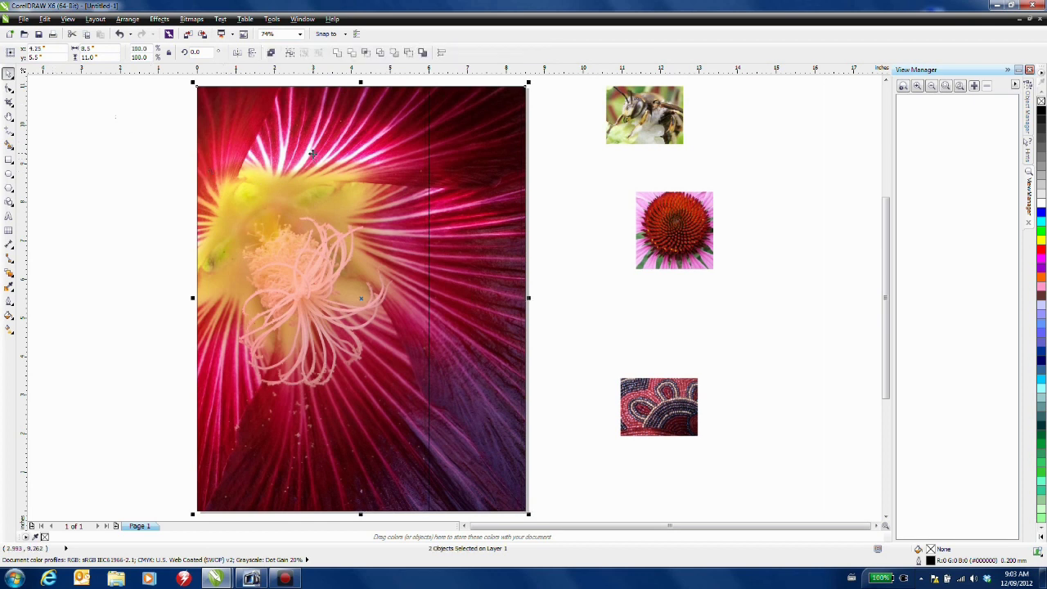
click(136, 160)
click(461, 167)
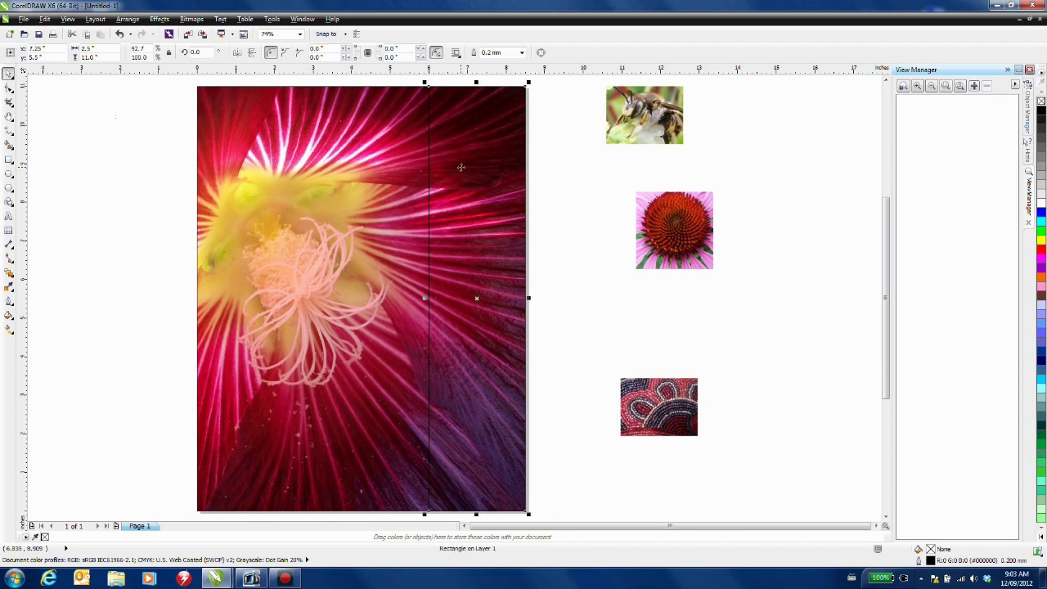
Fill the strip black and give it Uniform transparency, entering 3 as the value.
click(1041, 115)
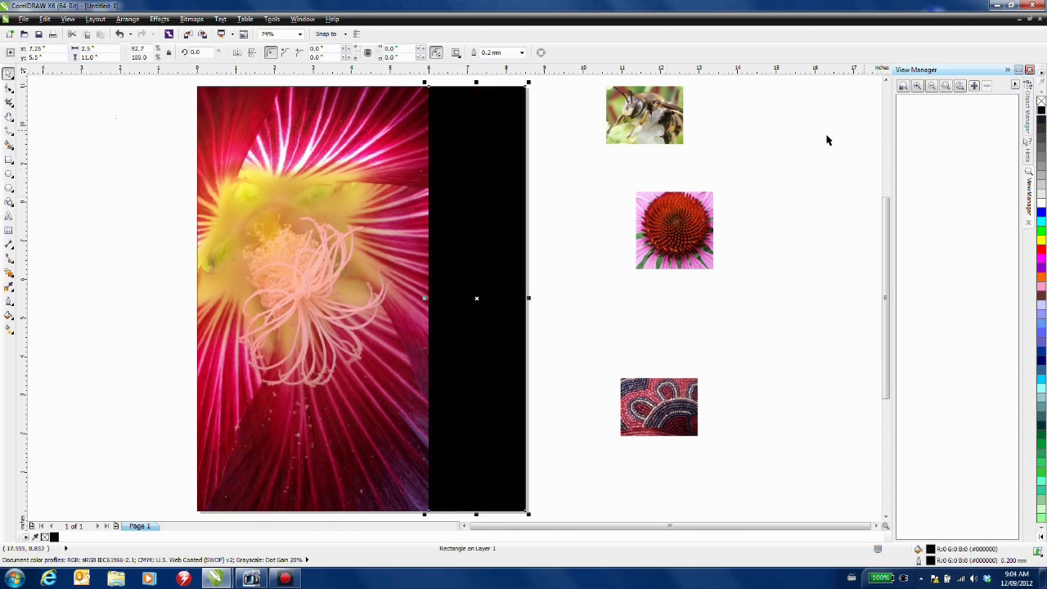
click(9, 275)
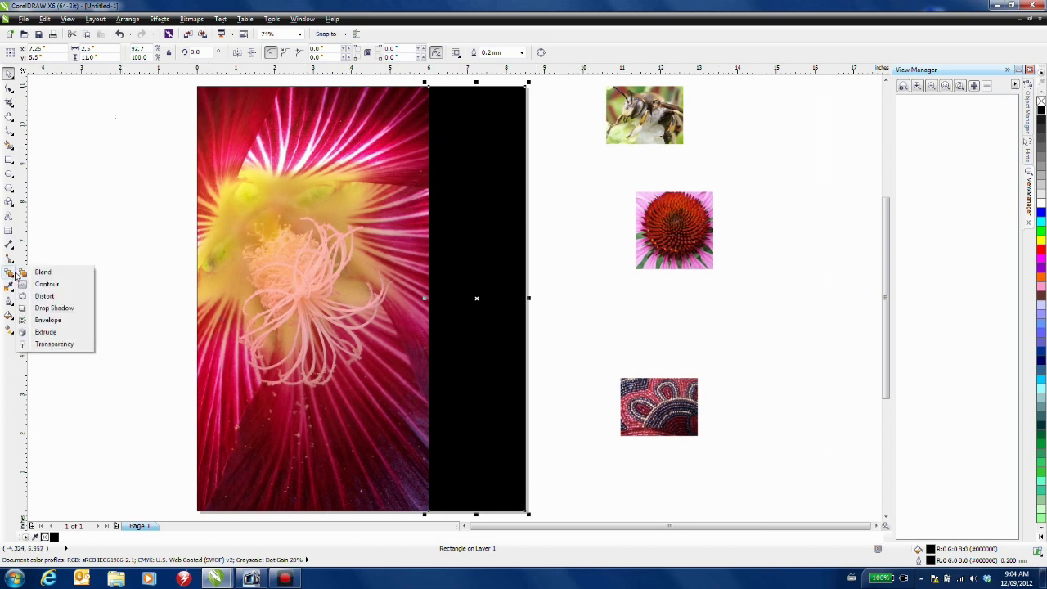
click(62, 346)
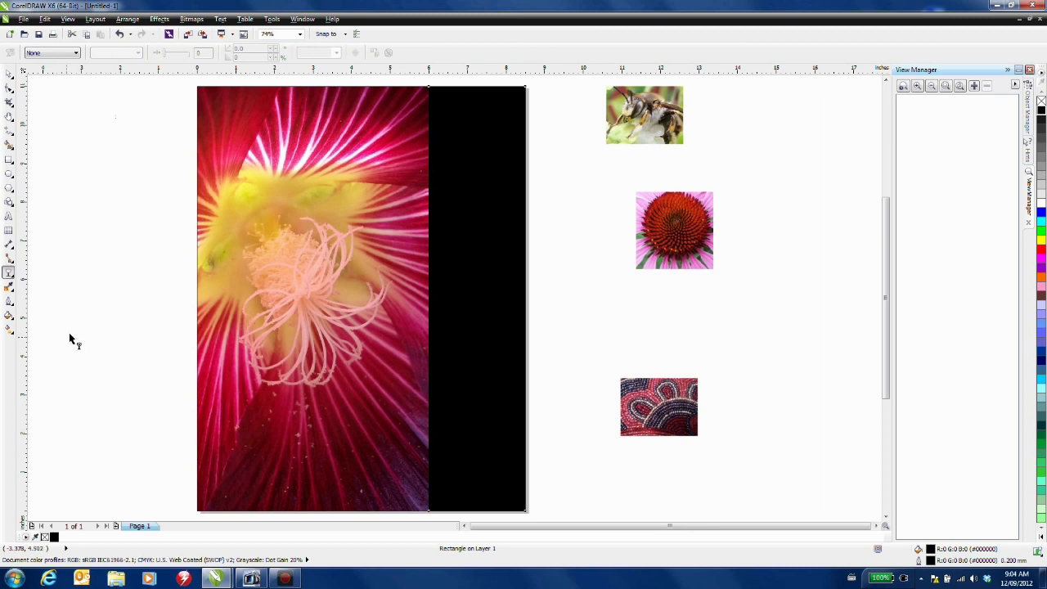
click(74, 54)
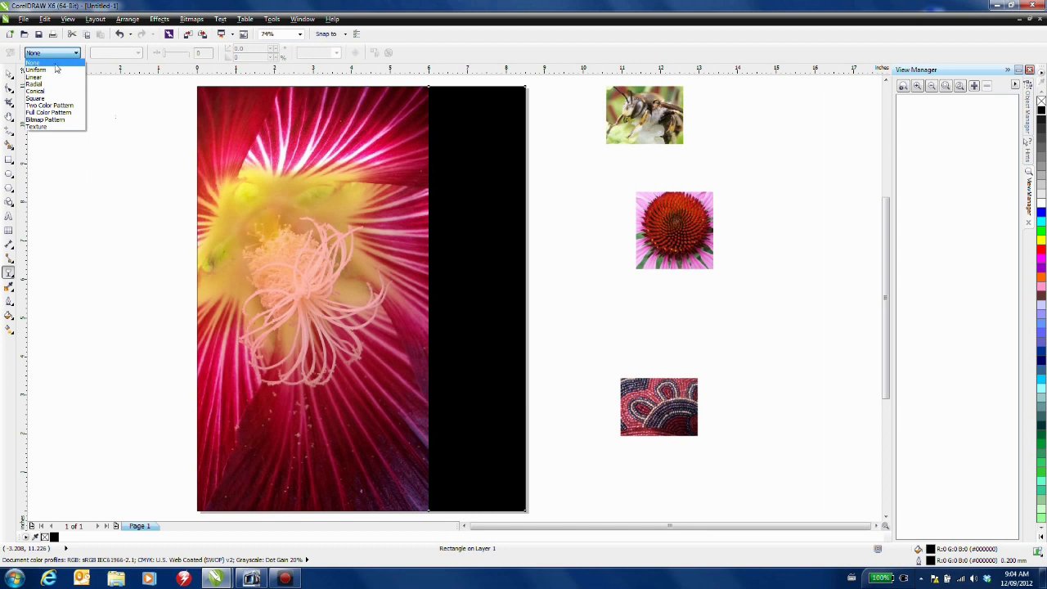
click(55, 71)
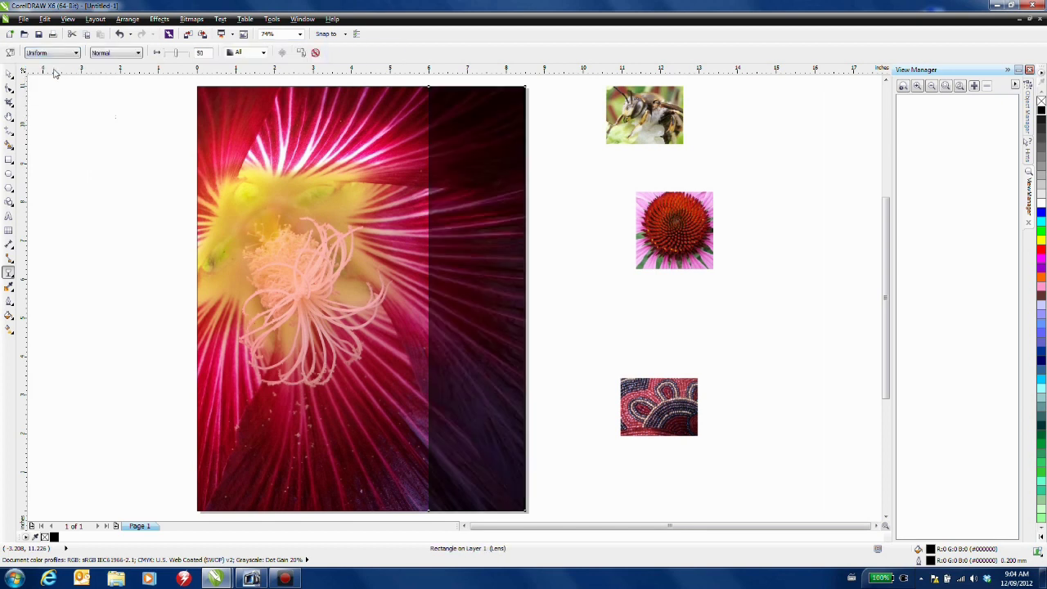
click(182, 53)
double_click(201, 52)
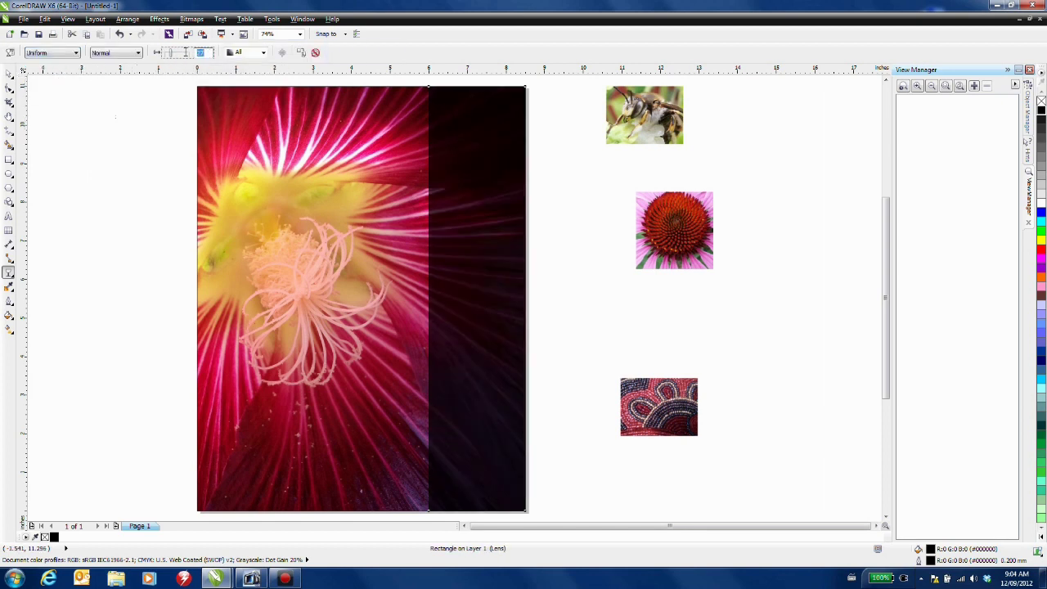
text(3)
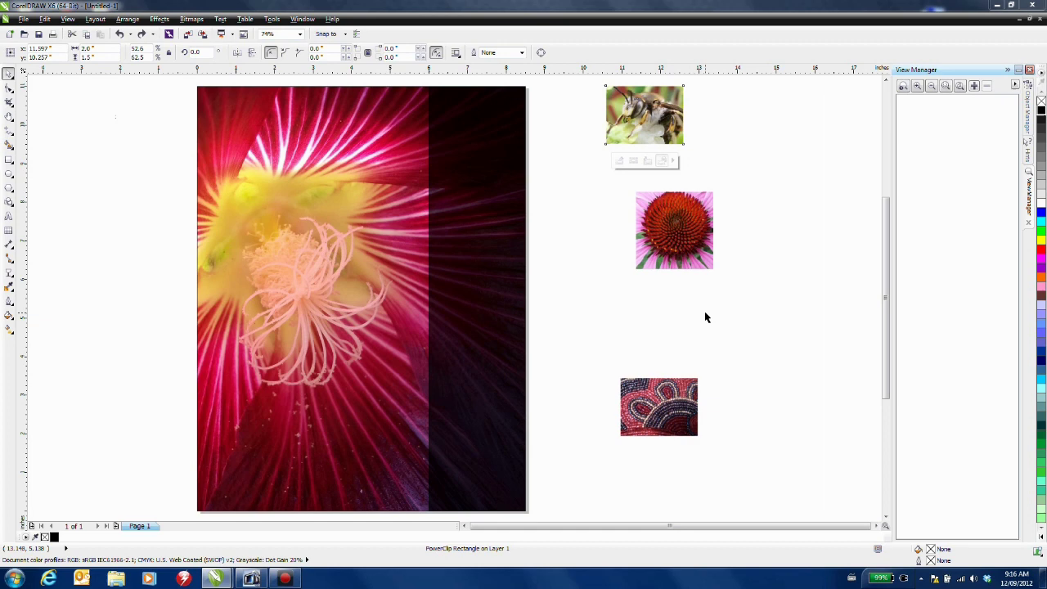
Drag the bee, echinacea and beaded photos into the dark strip.
drag(642, 100, 472, 135)
drag(666, 224, 475, 326)
drag(691, 404, 489, 471)
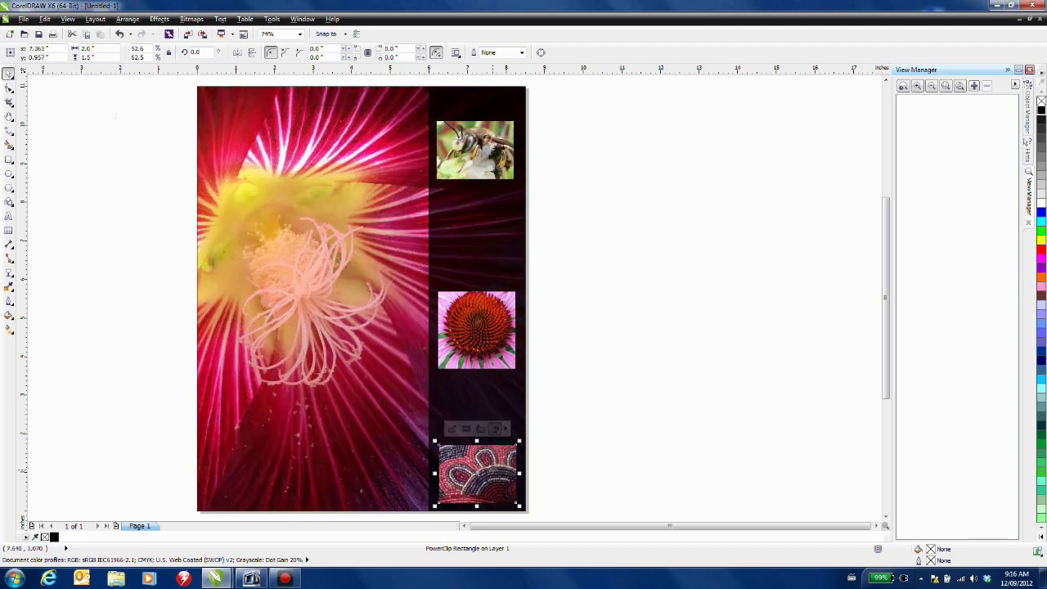
Select the three photos, distribute them evenly, group them, and add the strip to the selection.
shift+click(482, 331)
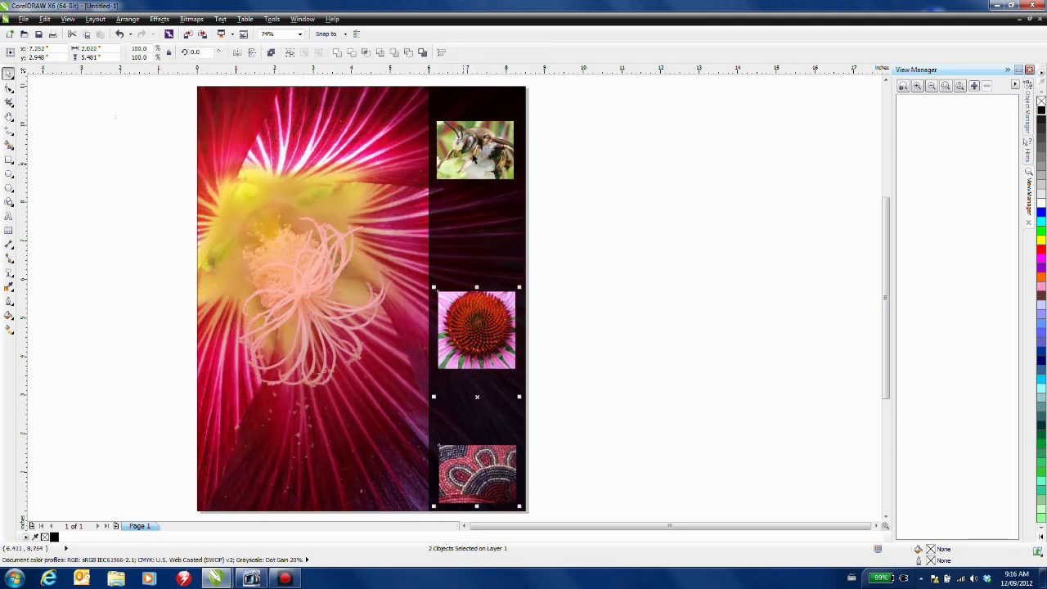
shift+click(475, 153)
key(shift+c)
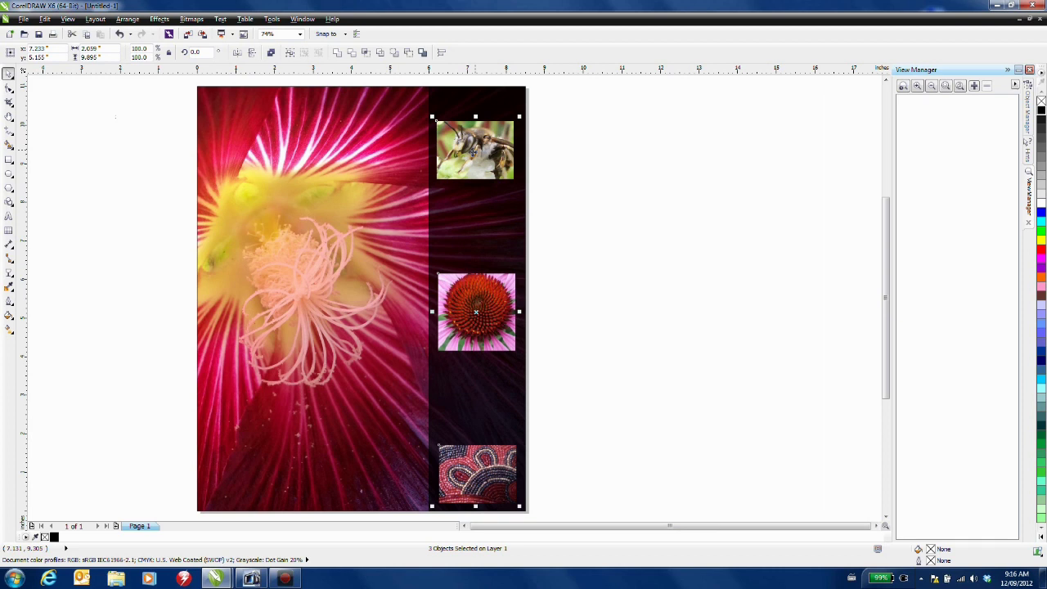
key(ctrl+g)
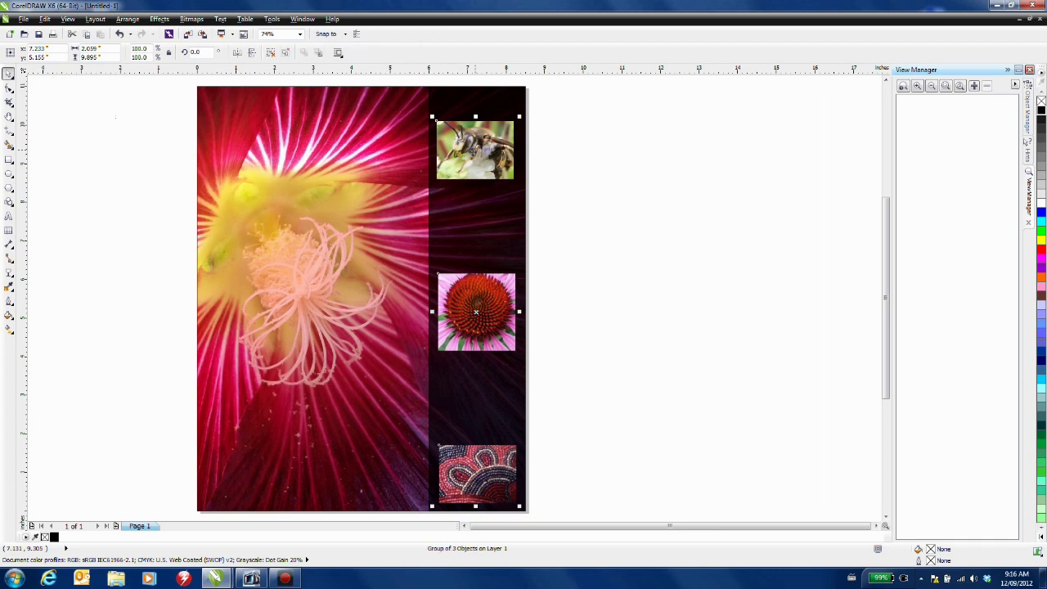
shift+click(475, 100)
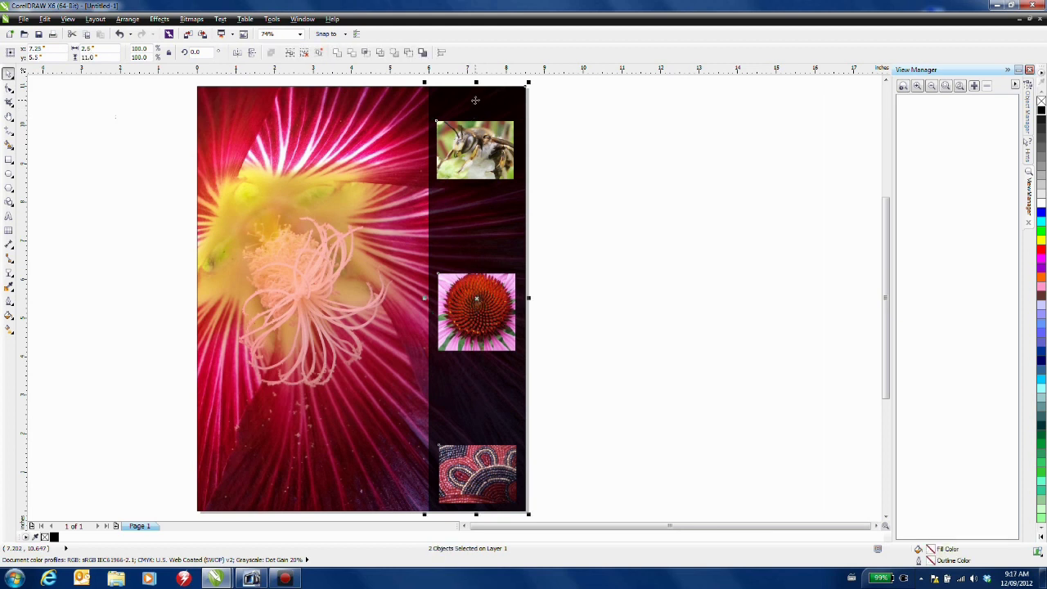
Centre the photo group horizontally and vertically on the strip, then deselect everything.
key(c)
key(e)
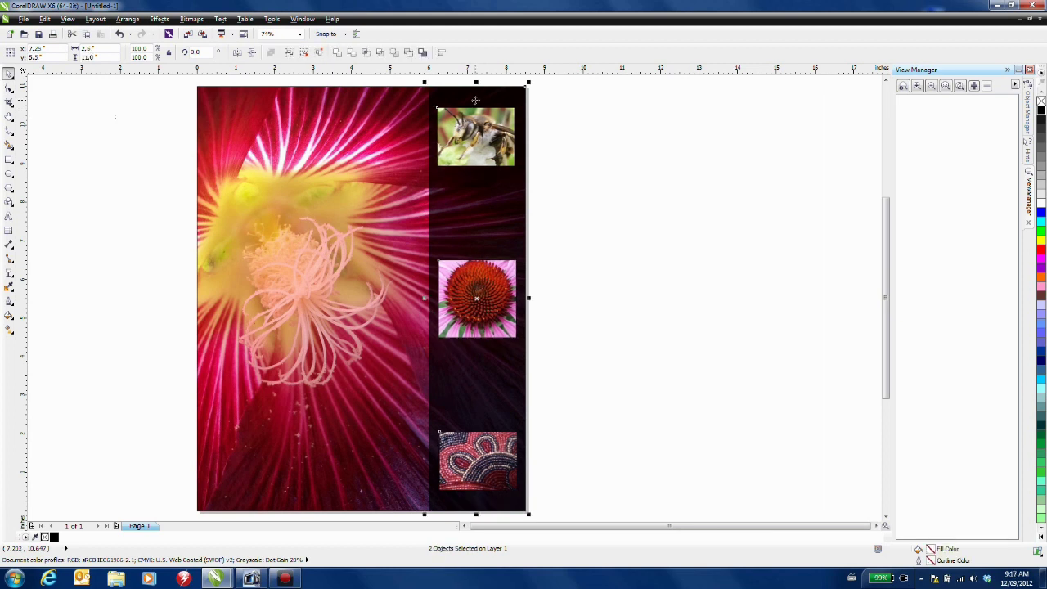
click(575, 137)
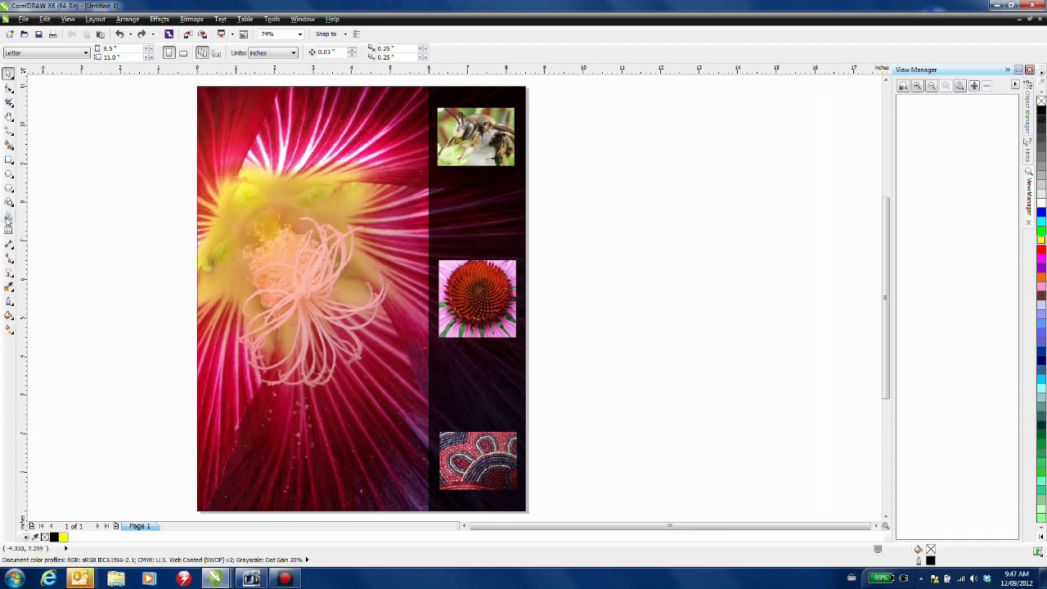
Create two separate text objects, 'MACRO' and 'PHOTO', beside the cover.
click(8, 217)
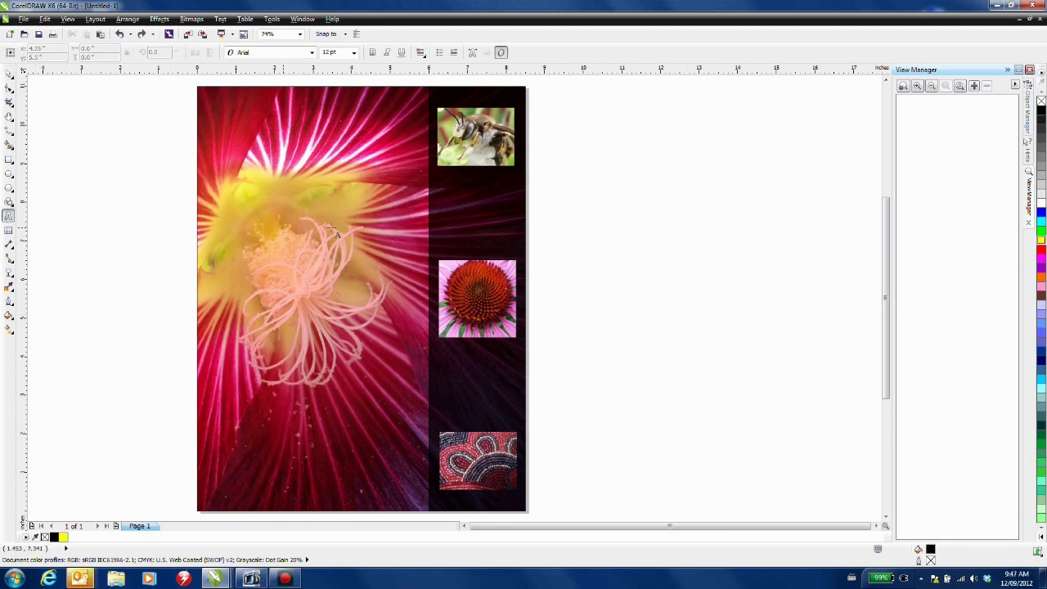
click(558, 194)
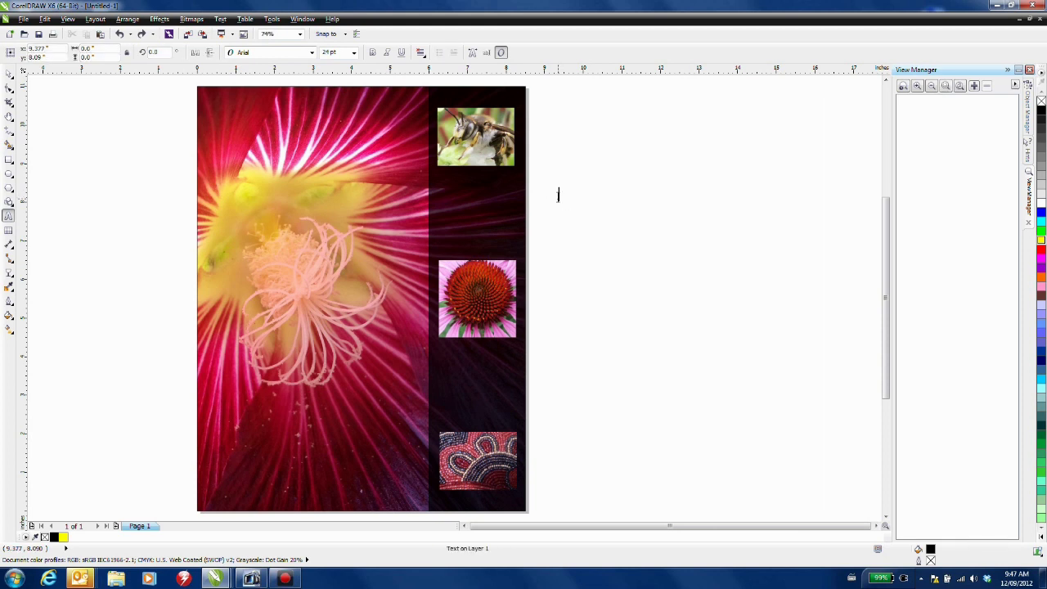
text(MAC)
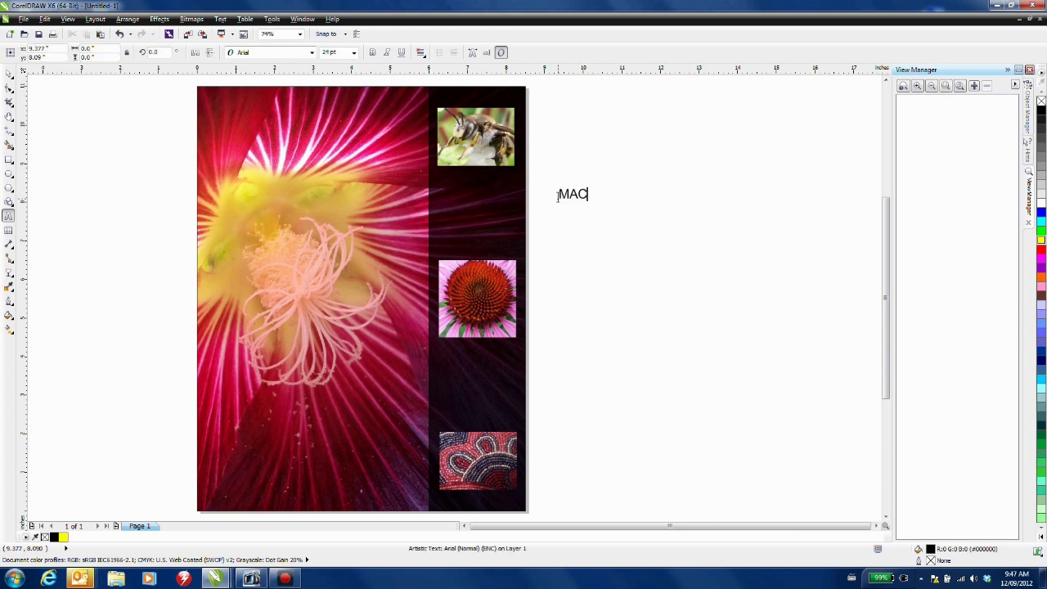
text(RO)
key(Escape)
click(599, 250)
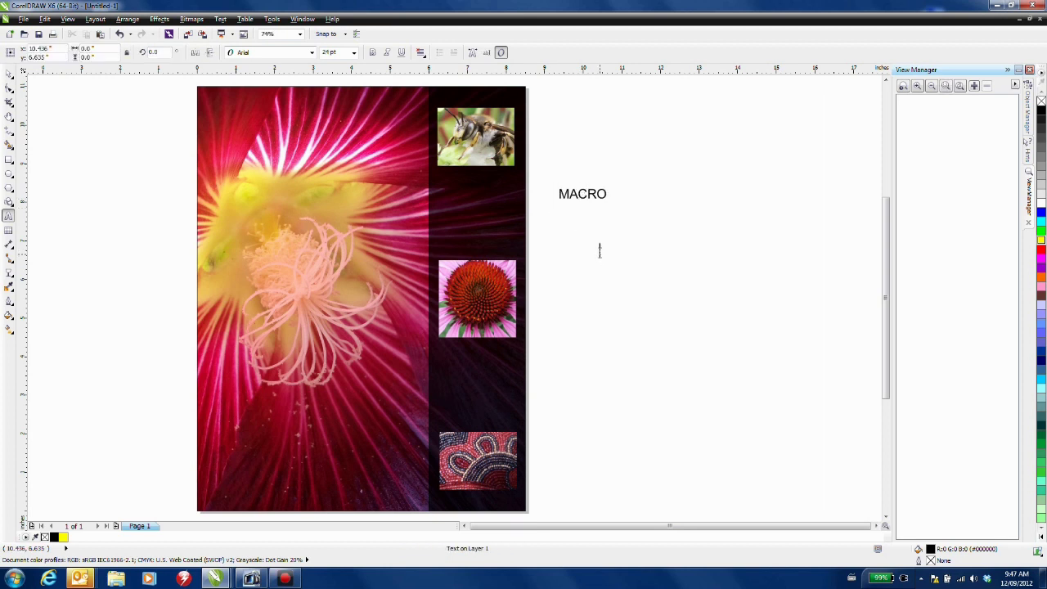
text(PHOTO)
key(Escape)
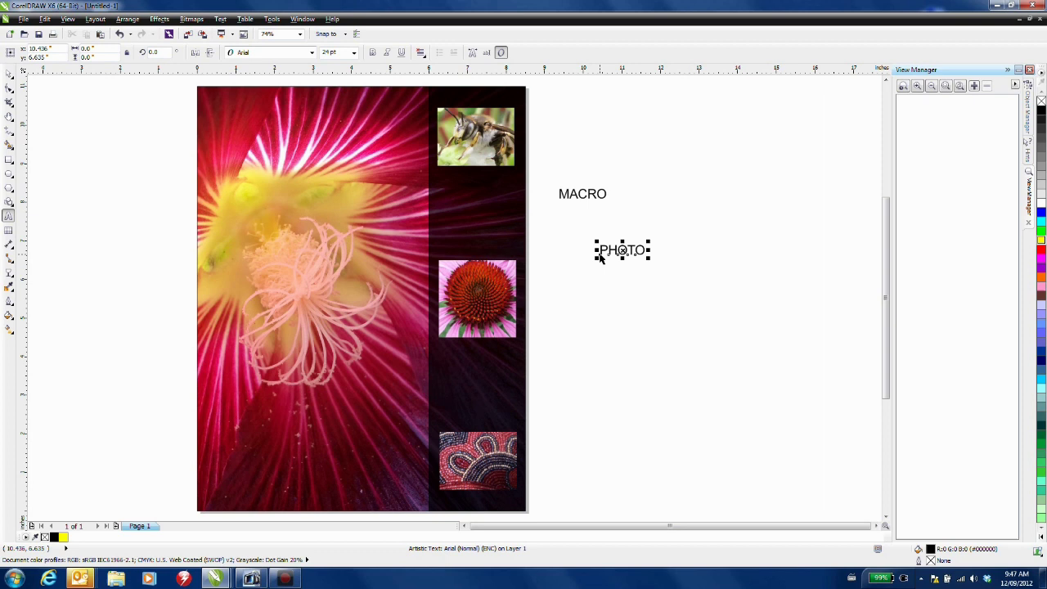
Set PHOTO in Arial Black at 130 pt.
click(312, 52)
click(277, 76)
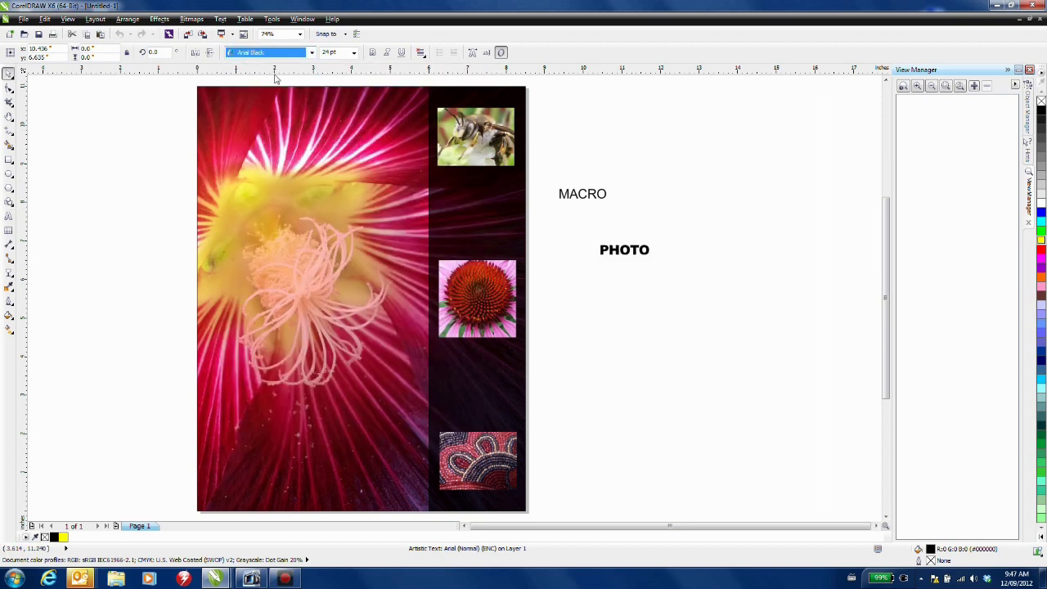
click(353, 52)
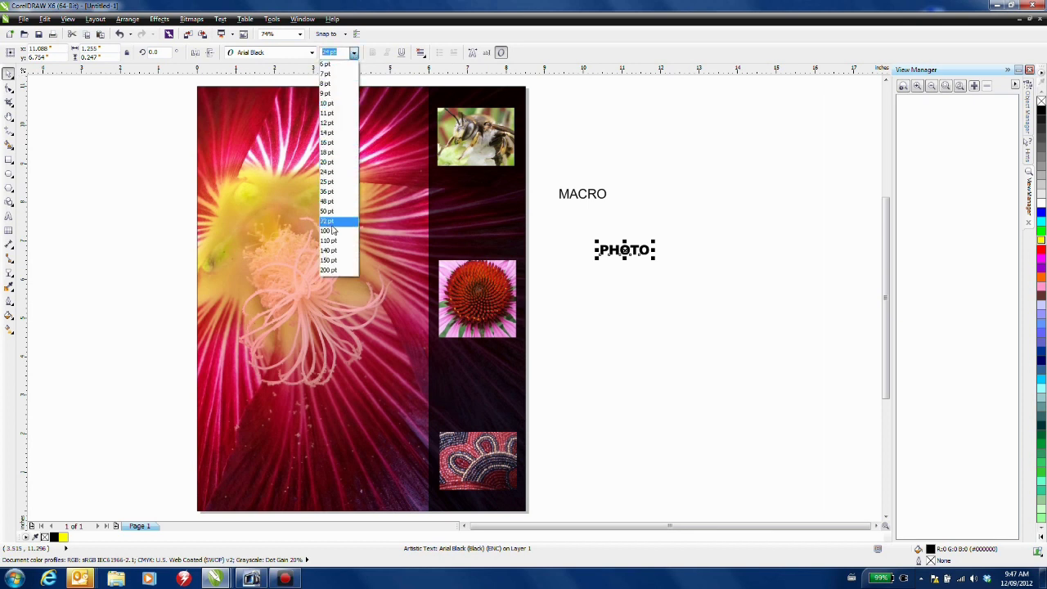
click(339, 242)
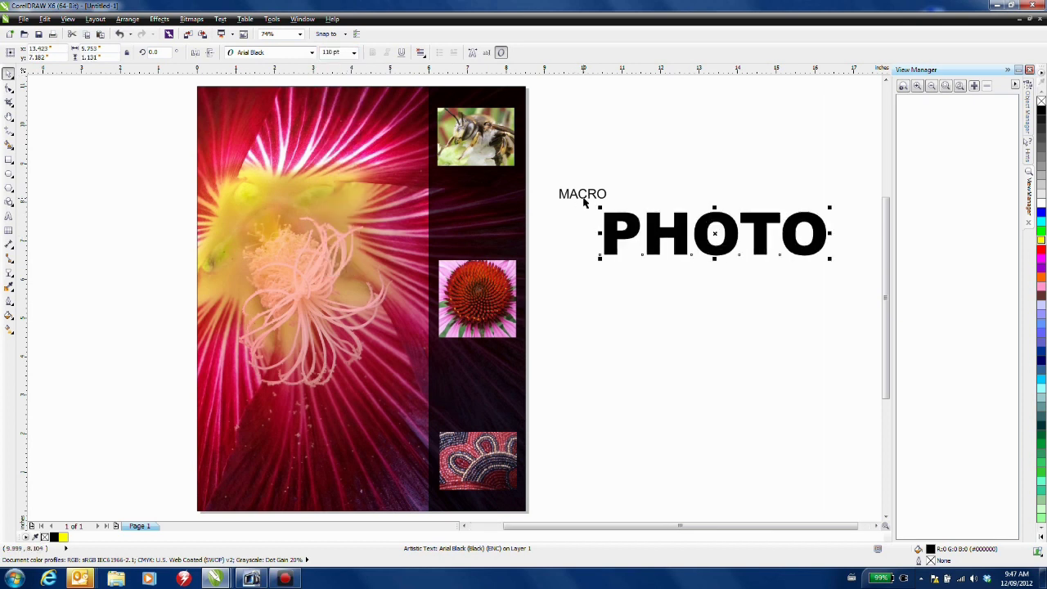
Set MACRO in Arial Black at 20 pt.
click(581, 196)
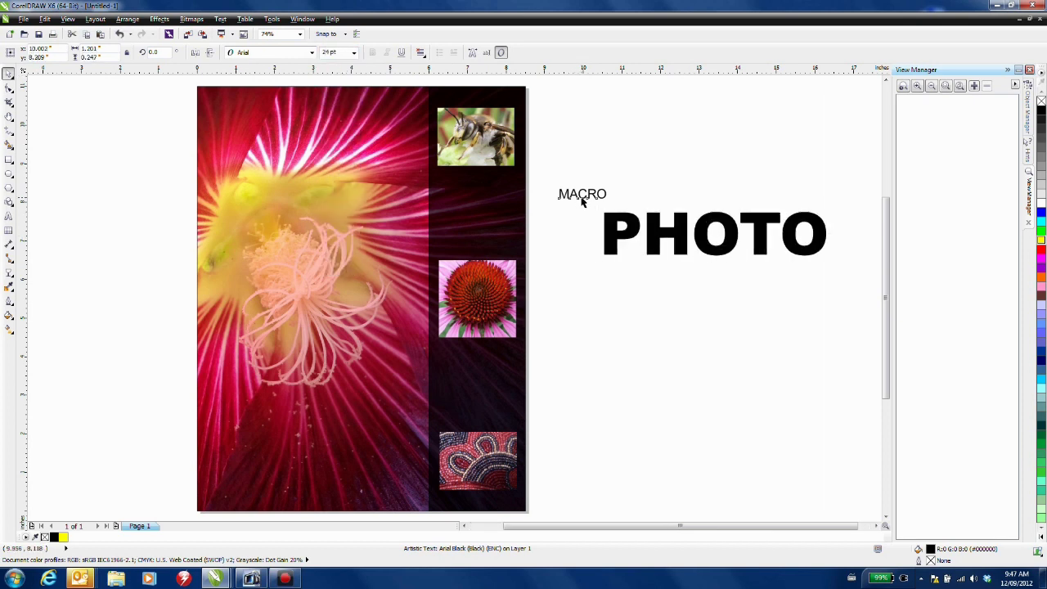
click(312, 53)
click(289, 77)
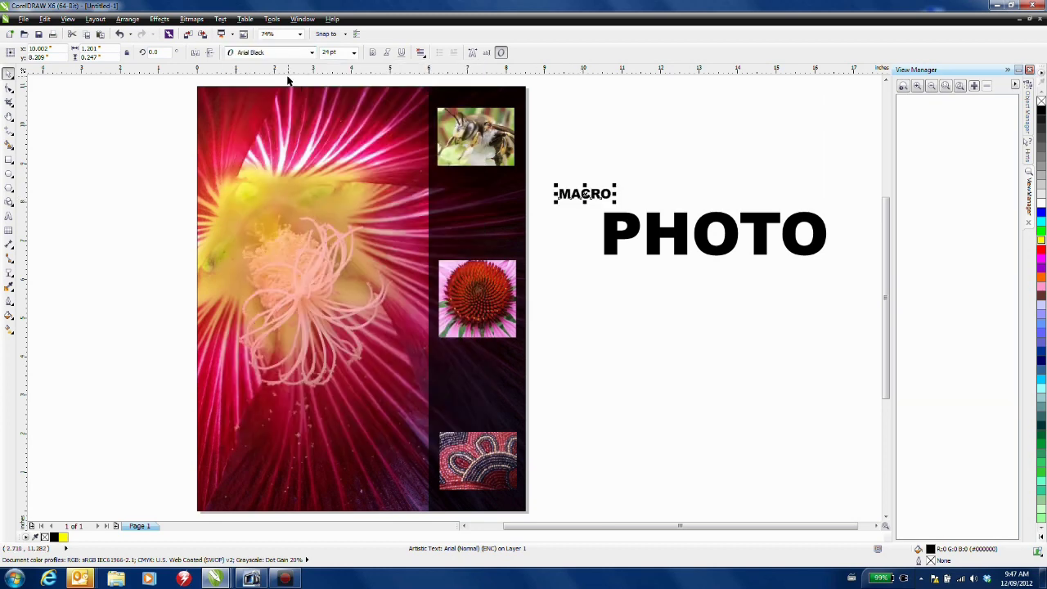
click(353, 52)
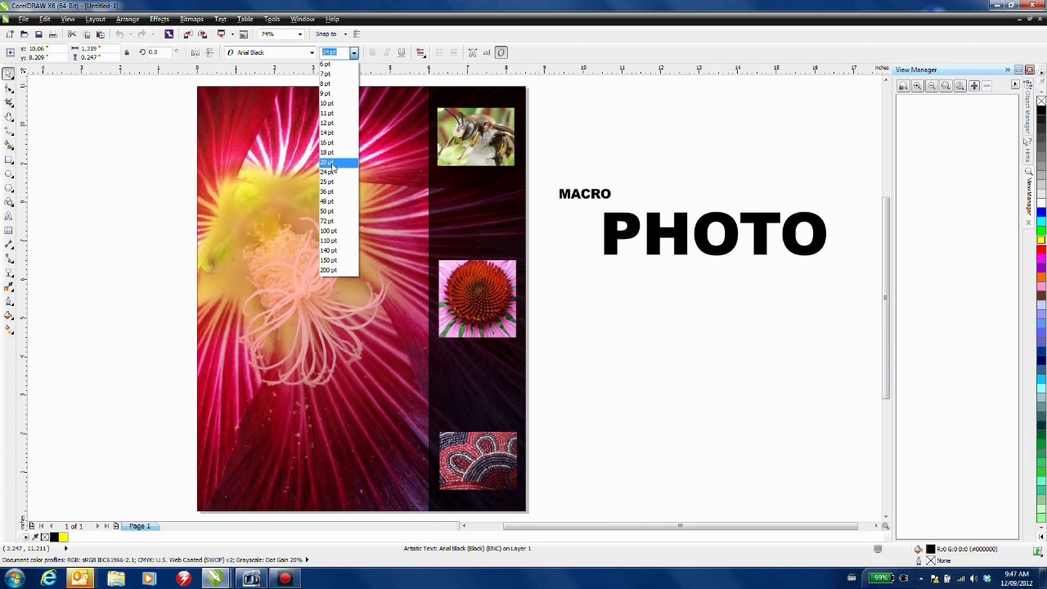
click(330, 163)
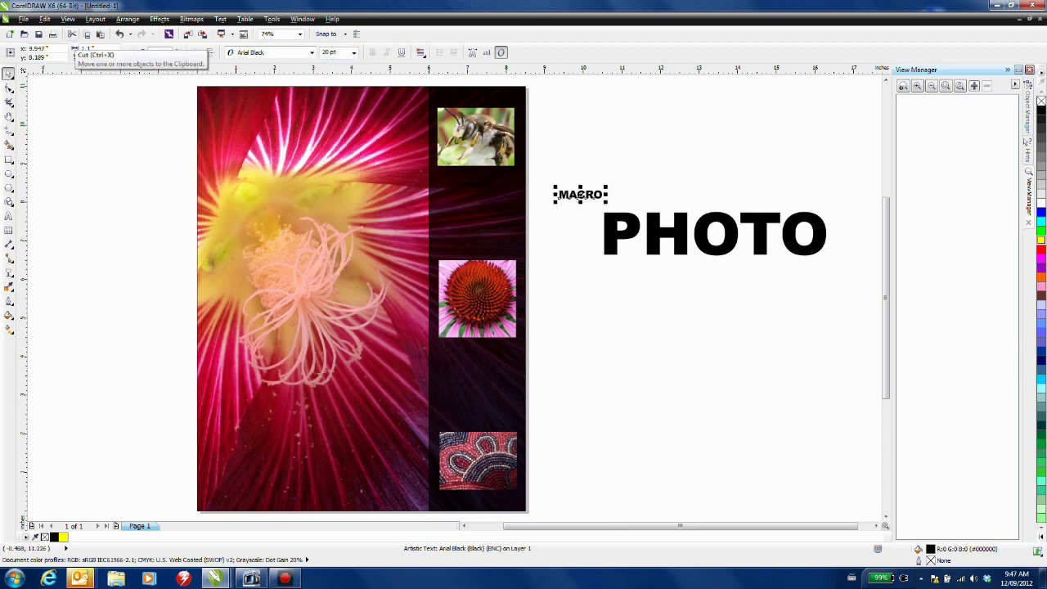
Rotate MACRO 90°, set it beside PHOTO's P, and move both to the cover's top-left.
key(ctrl+r)
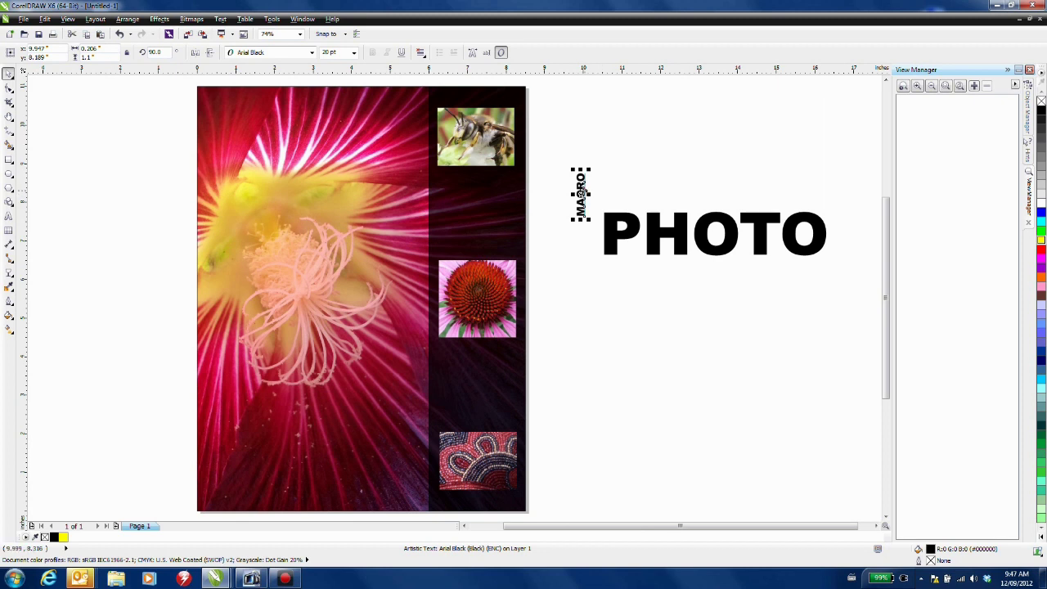
drag(580, 192, 600, 232)
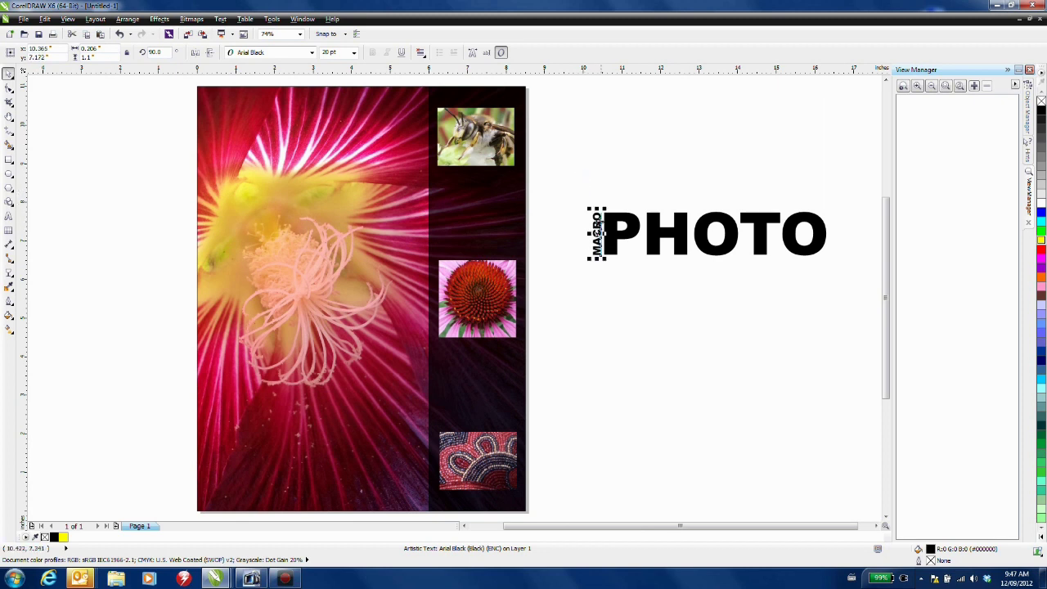
shift+click(624, 221)
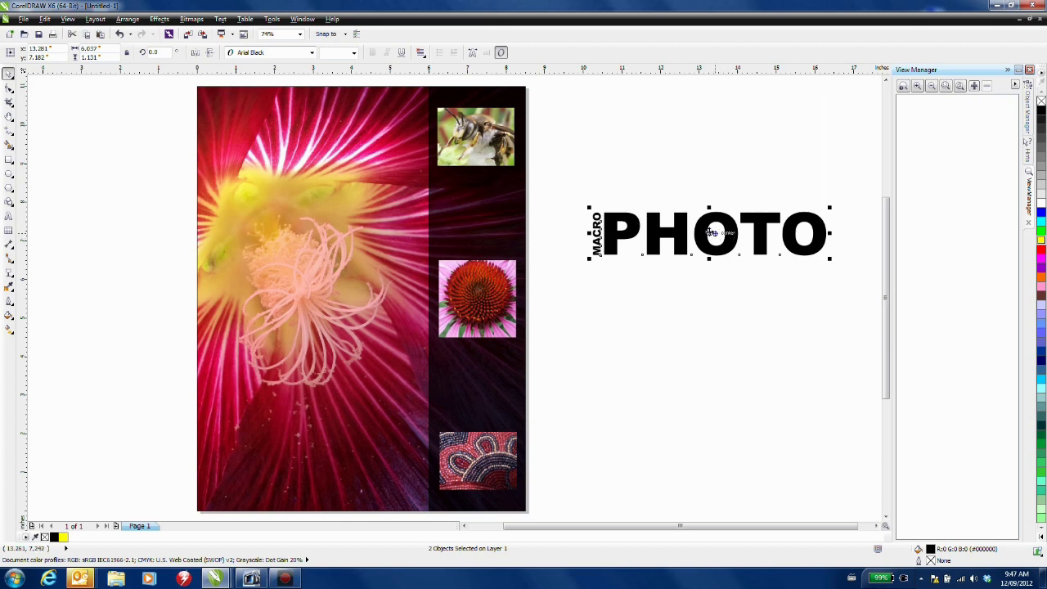
drag(712, 233, 319, 129)
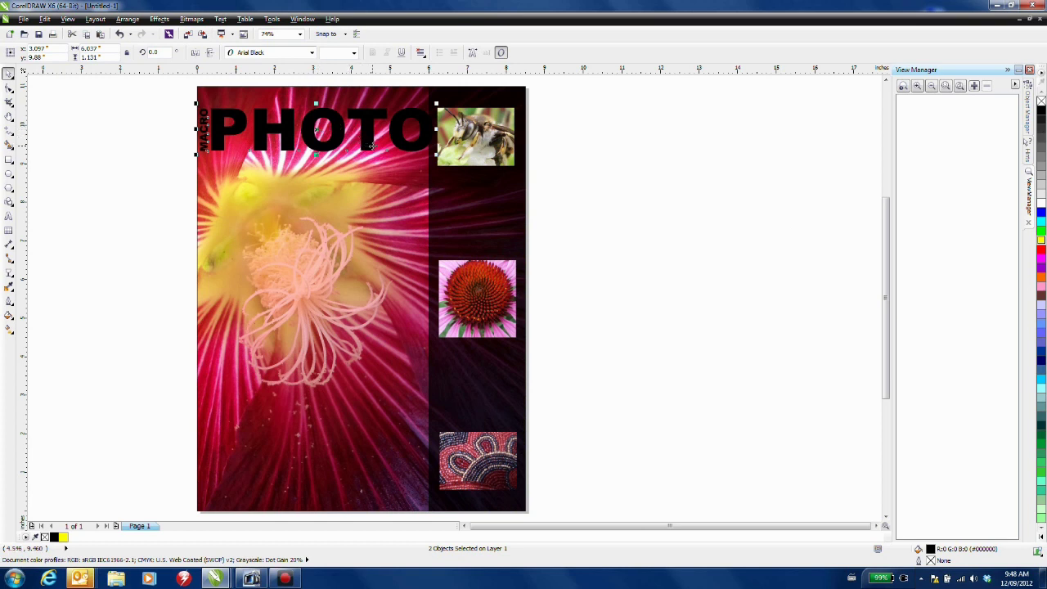
Duplicate the MACRO PHOTO title, make the copy yellow, and offset it slightly over the original.
key(ctrl+d)
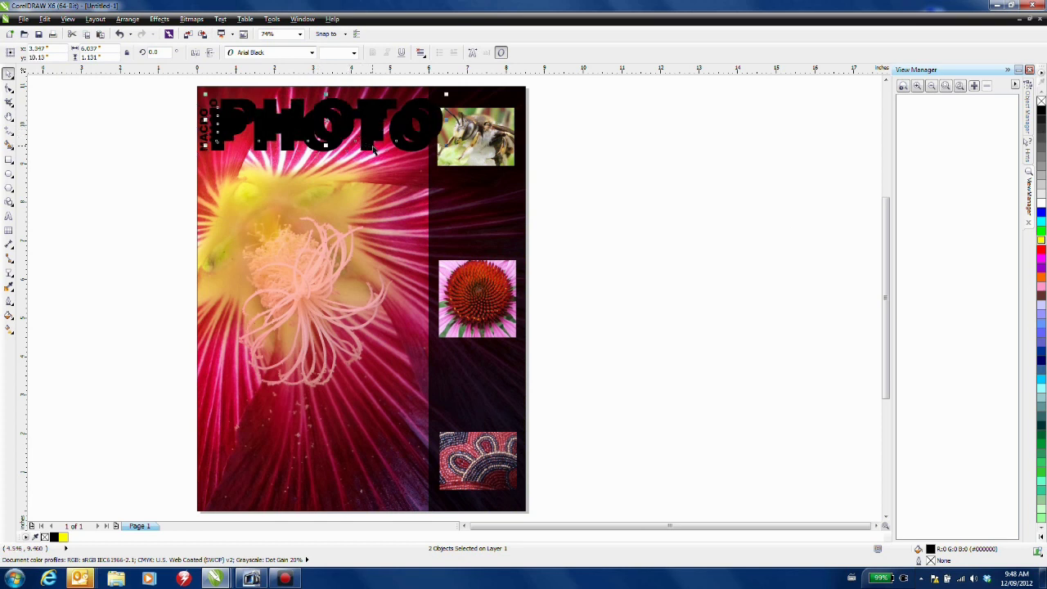
click(1041, 239)
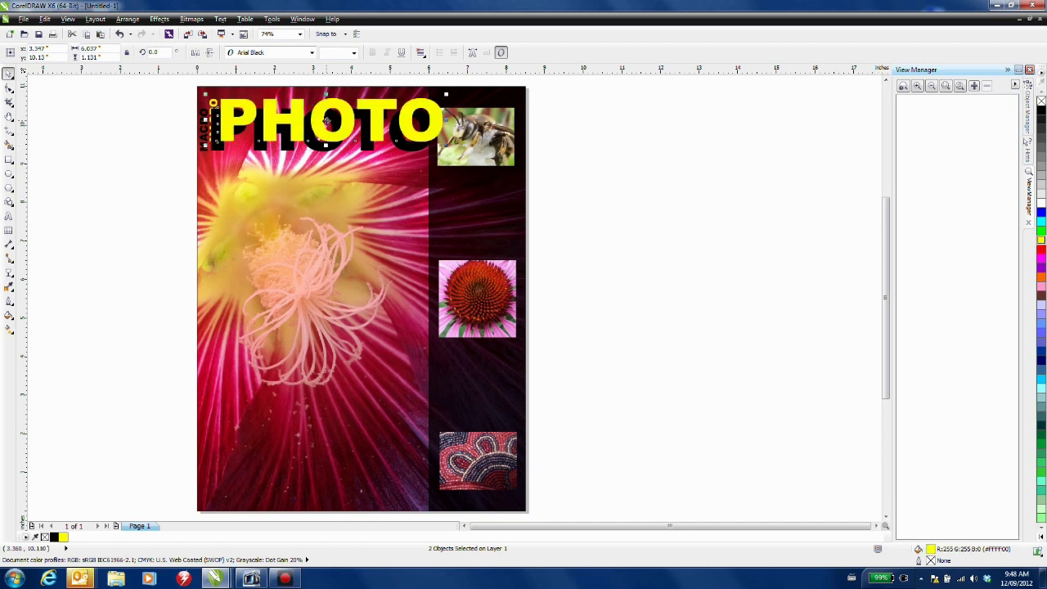
drag(325, 121, 321, 128)
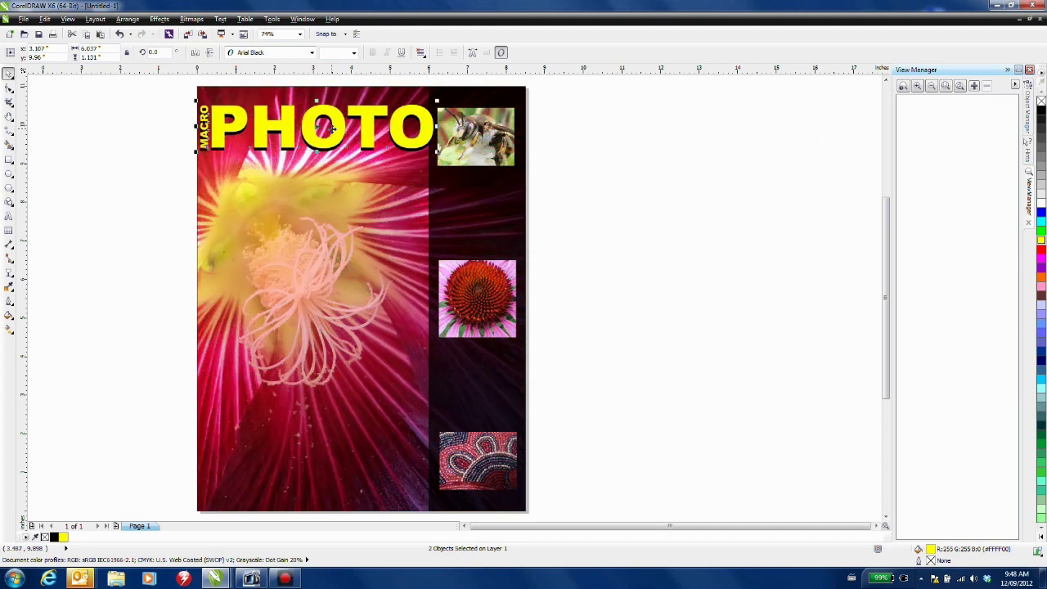
click(561, 131)
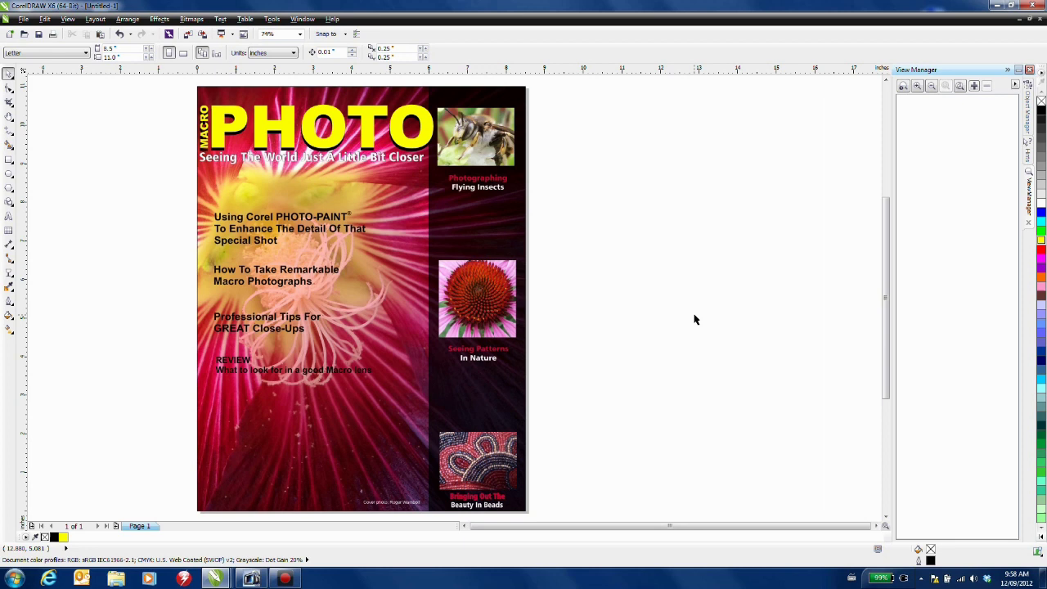
Start the Barcode Wizard and choose the EAN-13 format.
click(45, 19)
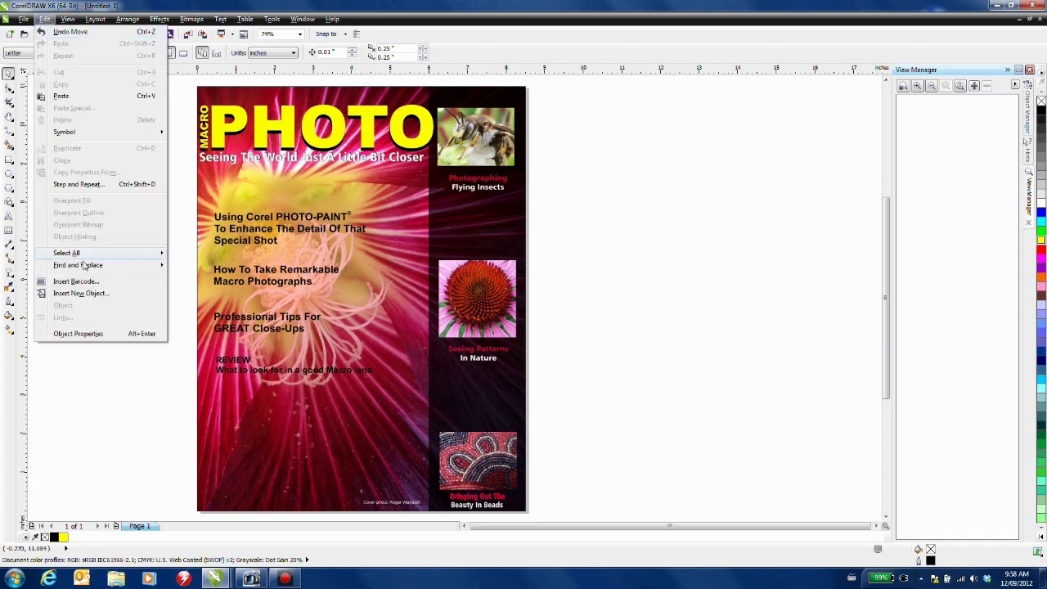
click(76, 281)
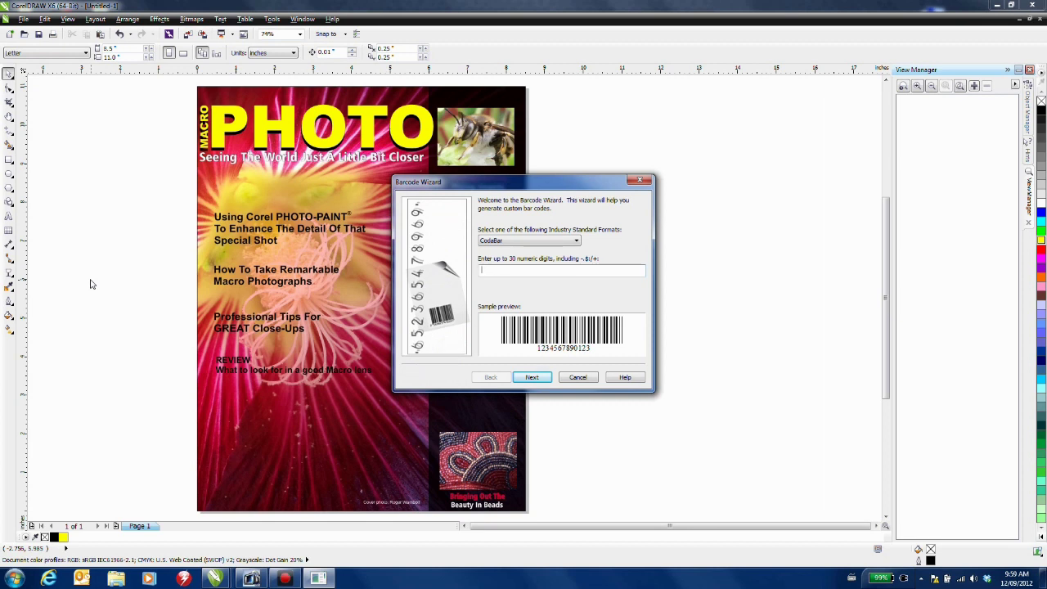
click(525, 241)
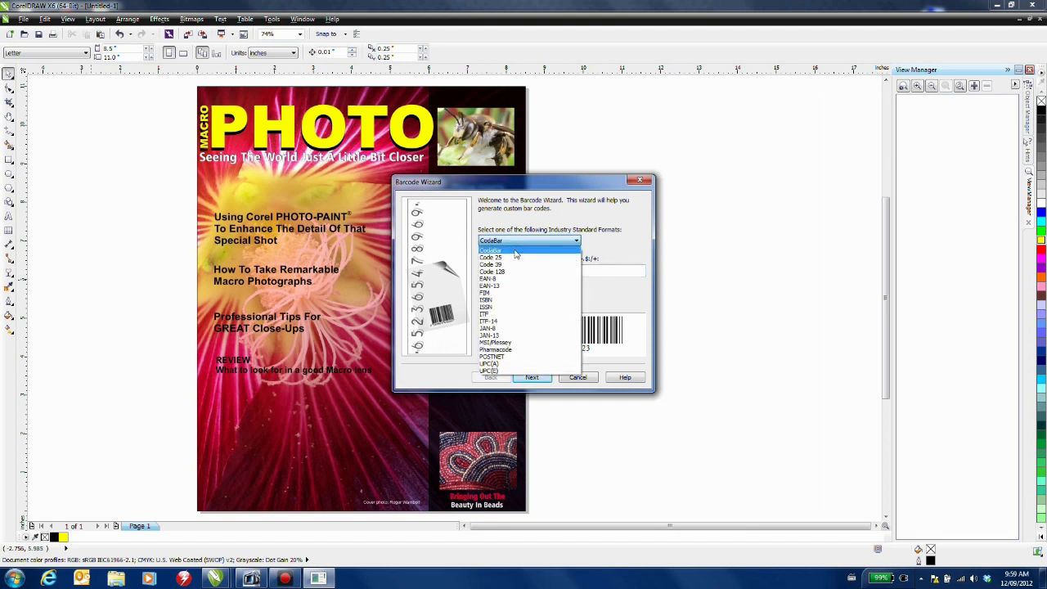
click(514, 286)
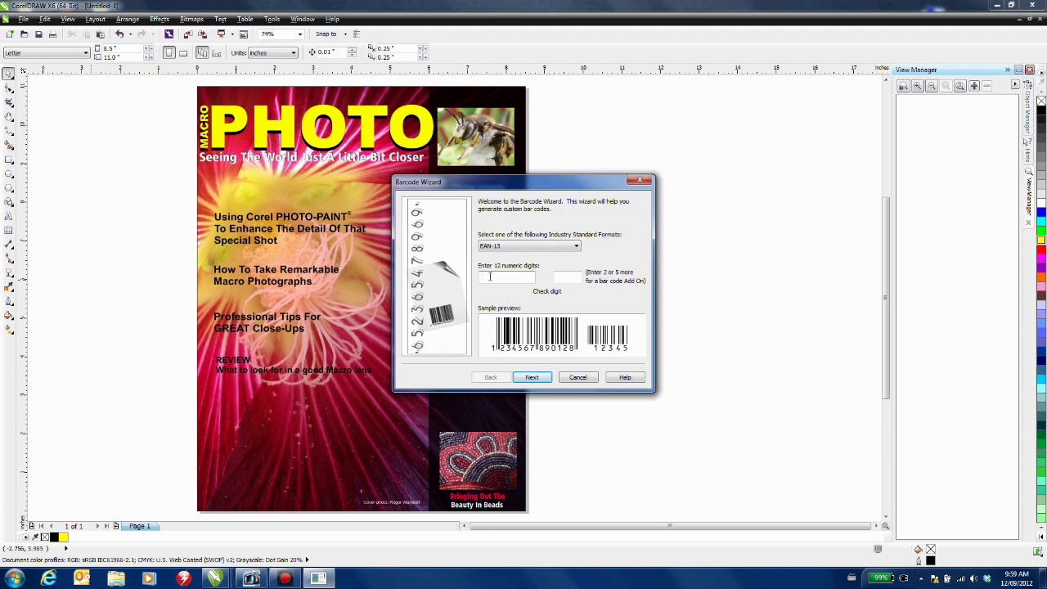
click(490, 276)
text(123456)
text(7890)
text(3)
text(2)
key(Tab)
text(45678)
click(536, 379)
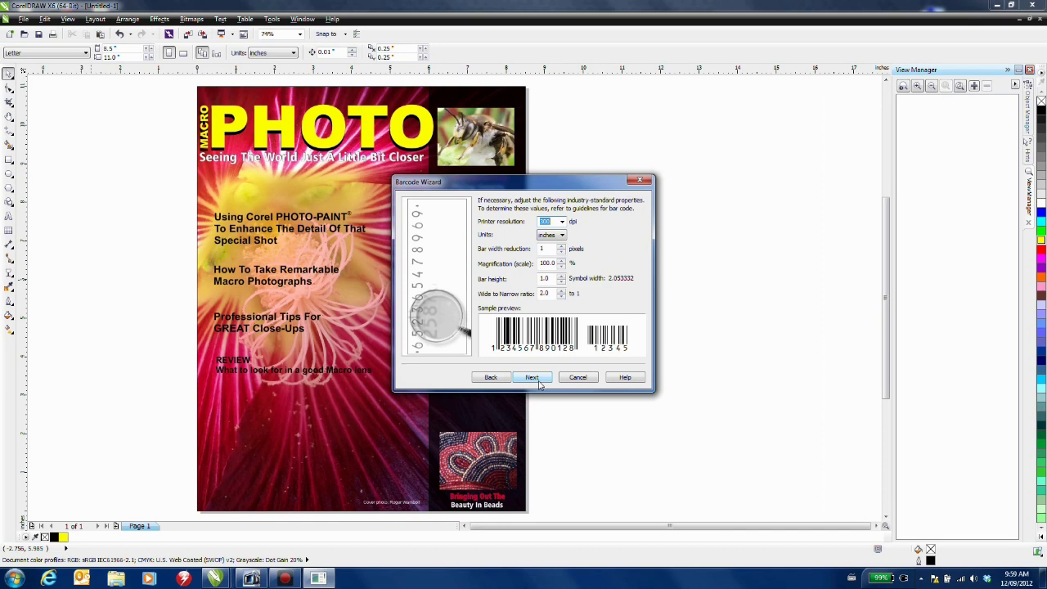
click(529, 382)
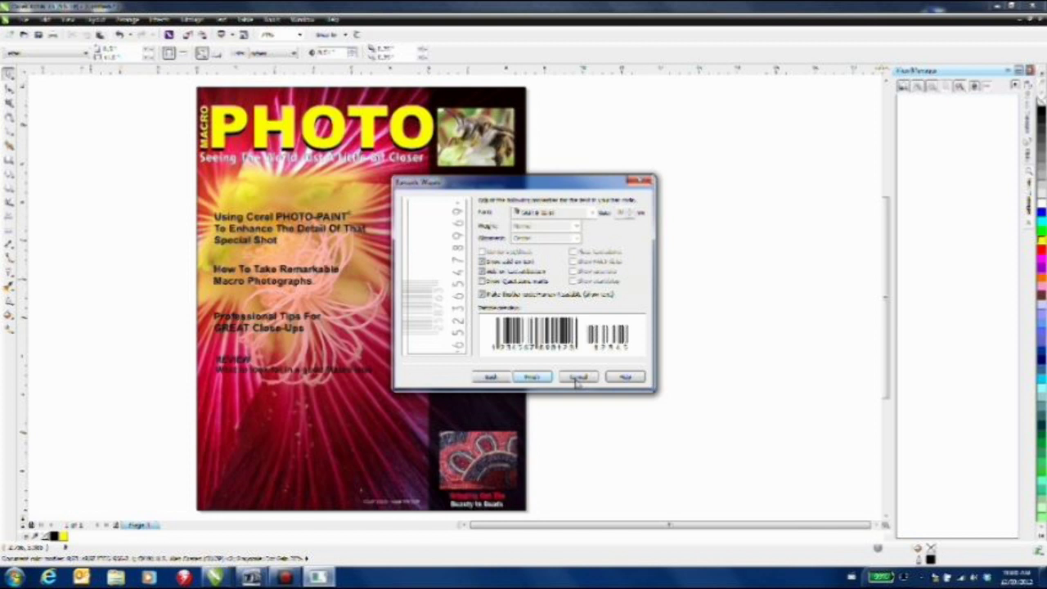
click(532, 377)
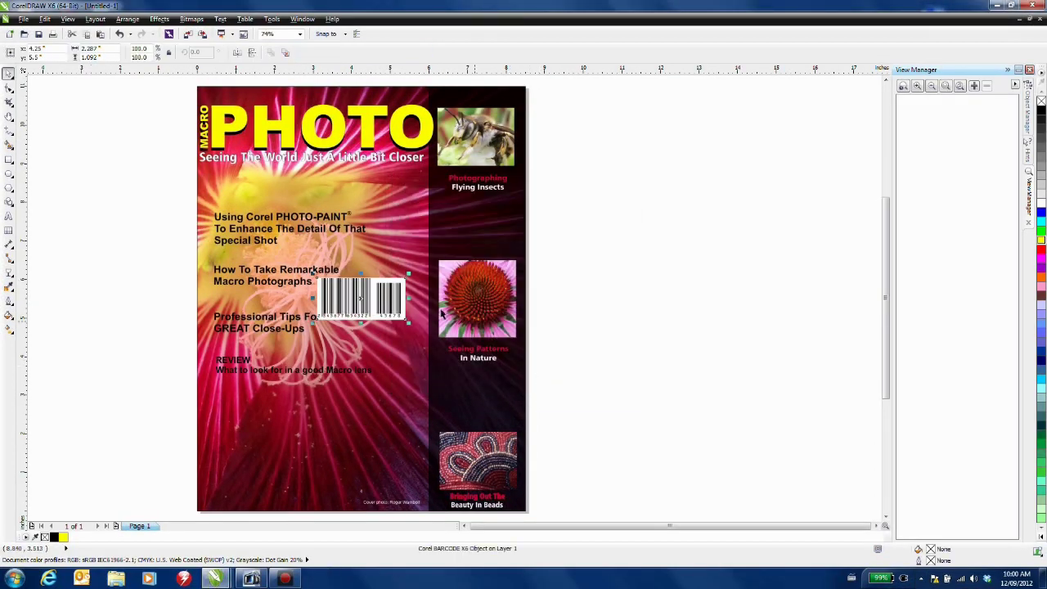
Move the scaled-down barcode to the cover's bottom-left corner and deselect it.
drag(376, 288, 283, 480)
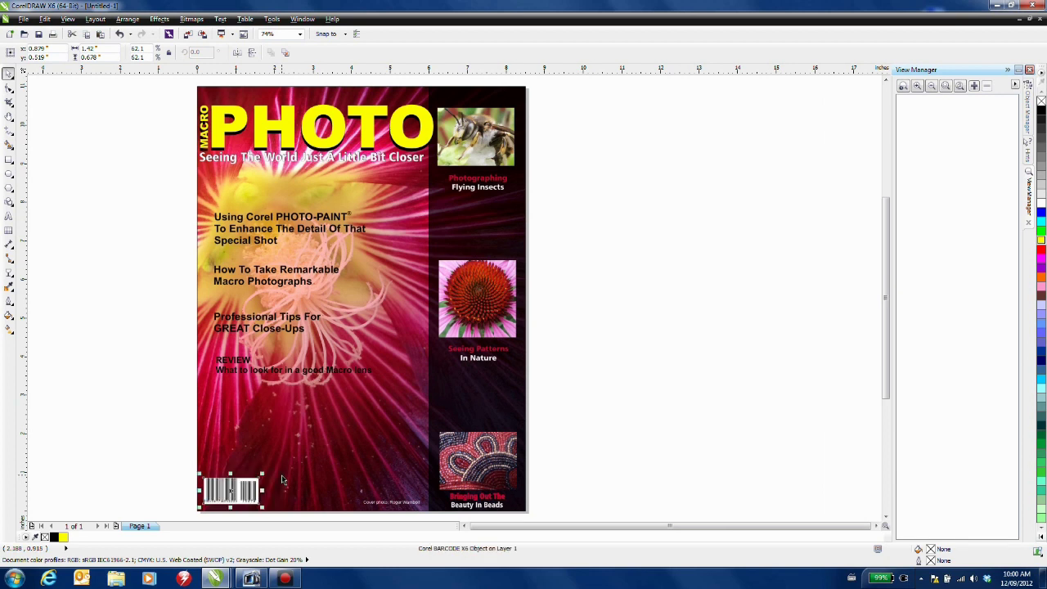
click(595, 481)
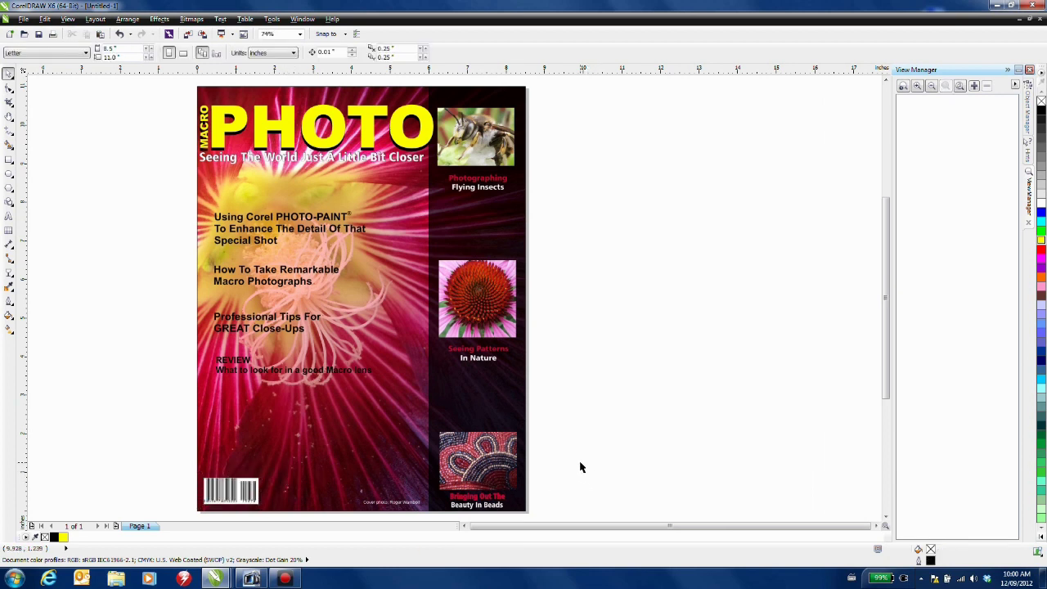